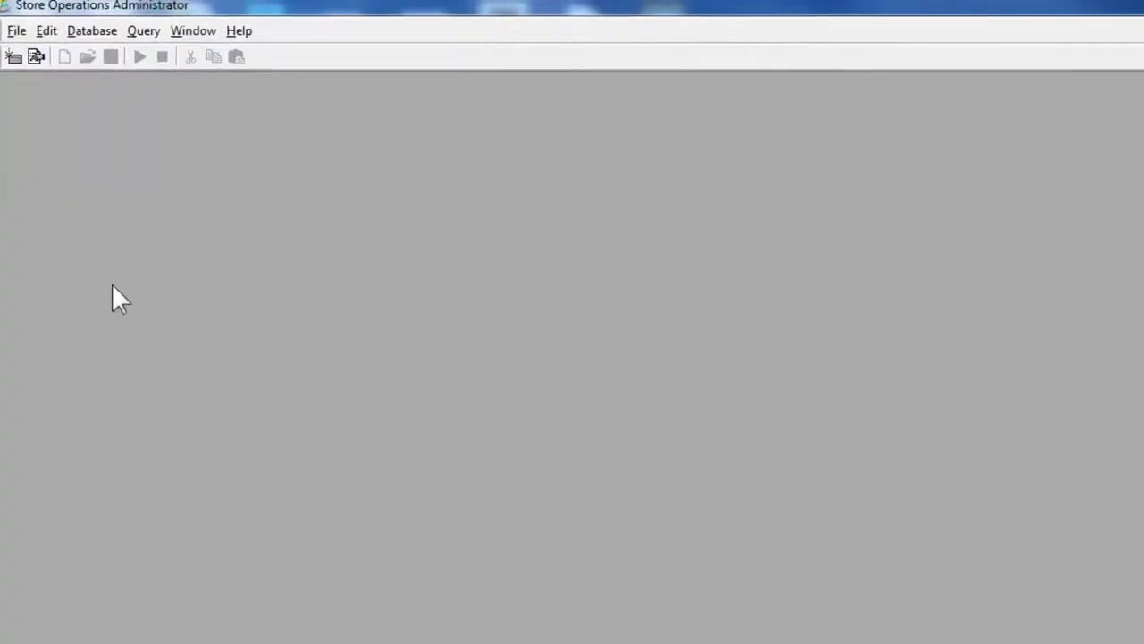
Review Store Operations Administrator's database settings: server (local)\sqlexpress, user sa, database tadpoll.
{"action": "left_click", "coordinate": [24, 43]}
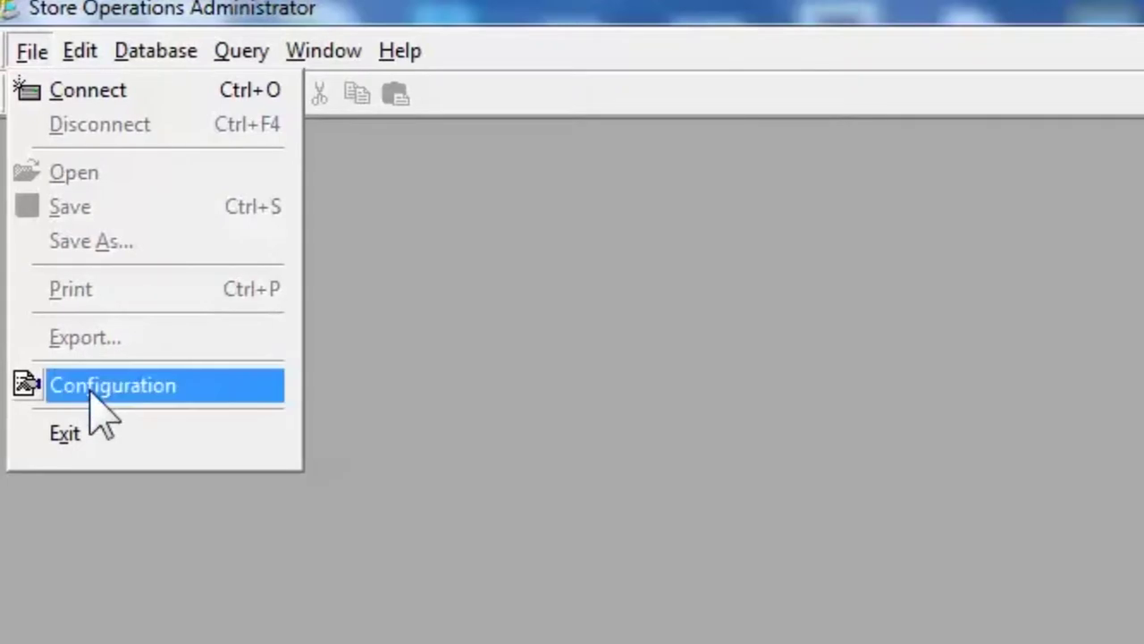
{"action": "left_click", "coordinate": [94, 390]}
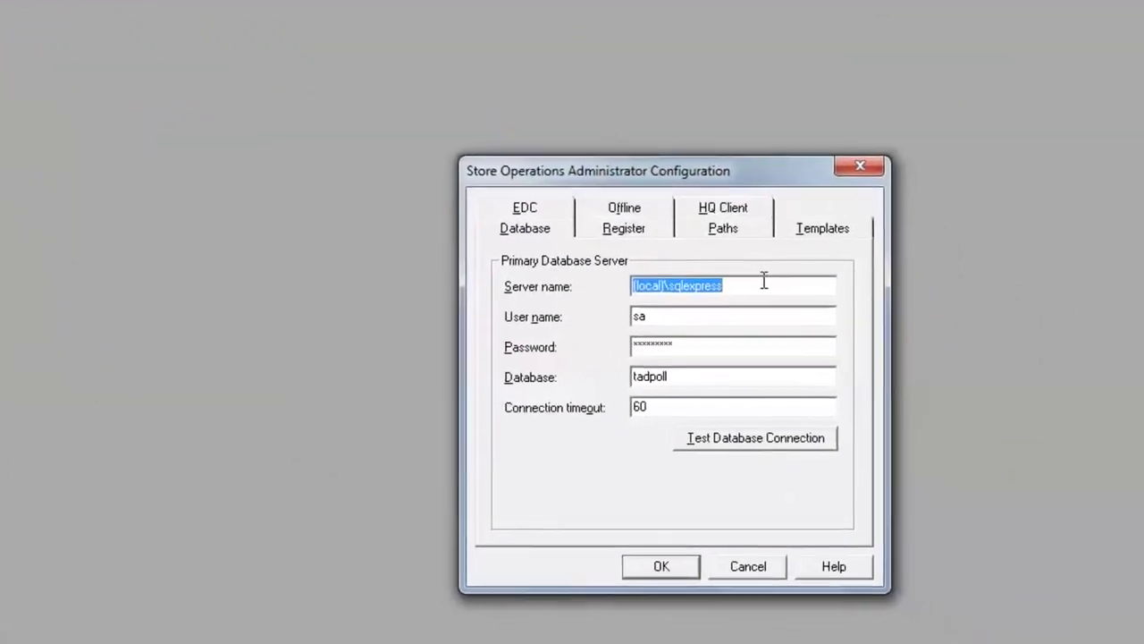
{"action": "left_click", "coordinate": [784, 301]}
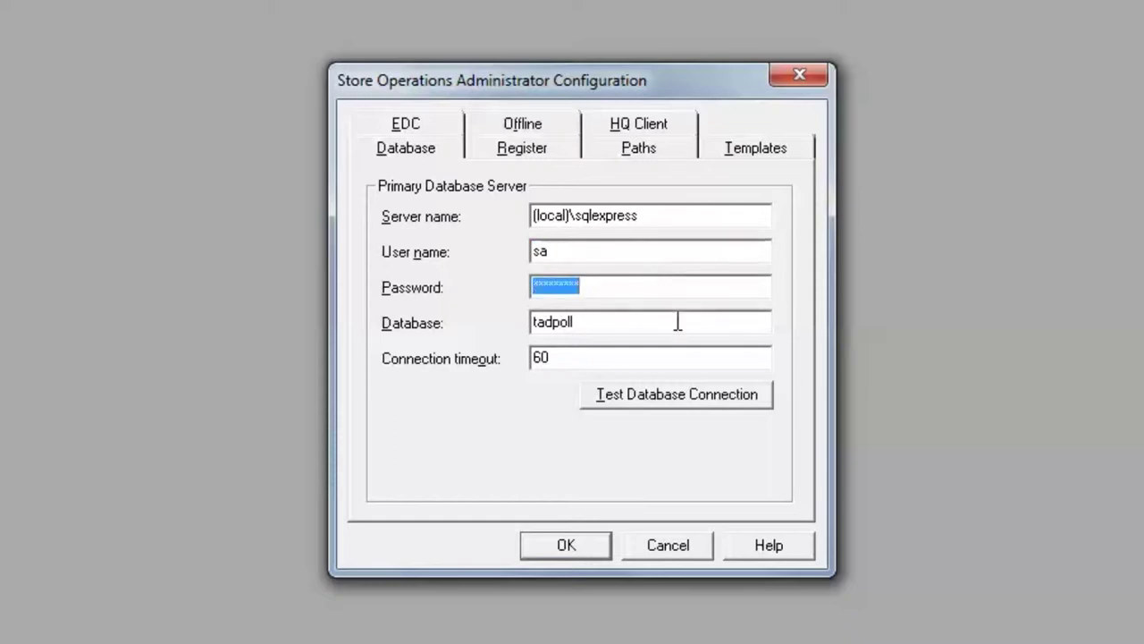
{"action": "key", "text": "Tab"}
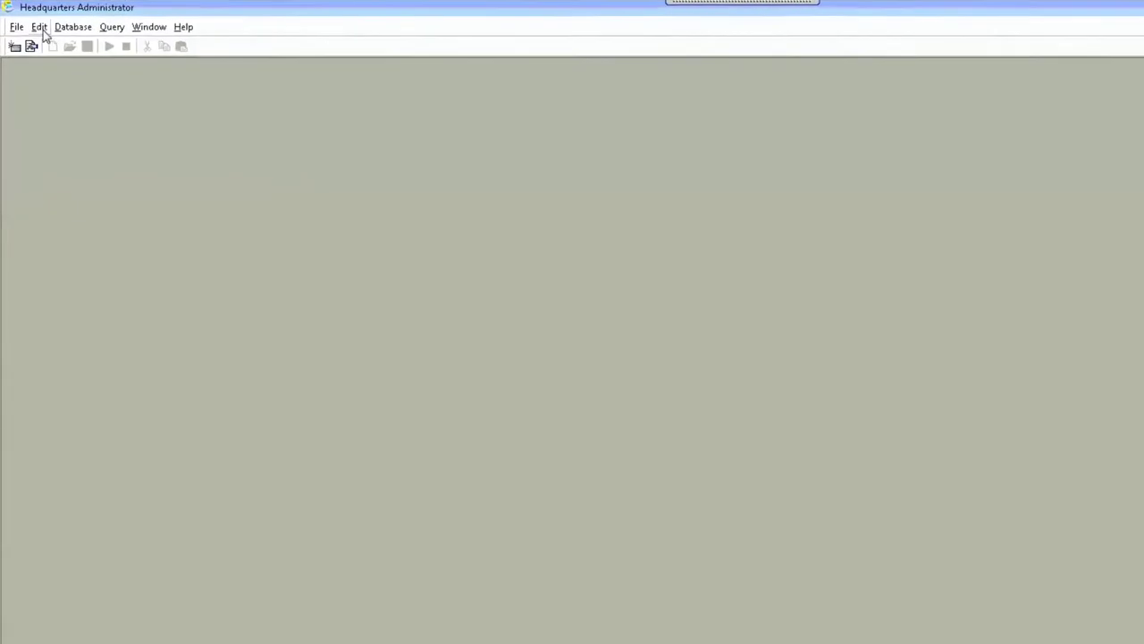
Check Headquarters Administrator's configuration: server (local), user sa, database hqsample.
{"action": "left_click", "coordinate": [17, 30]}
{"action": "left_click", "coordinate": [63, 237]}
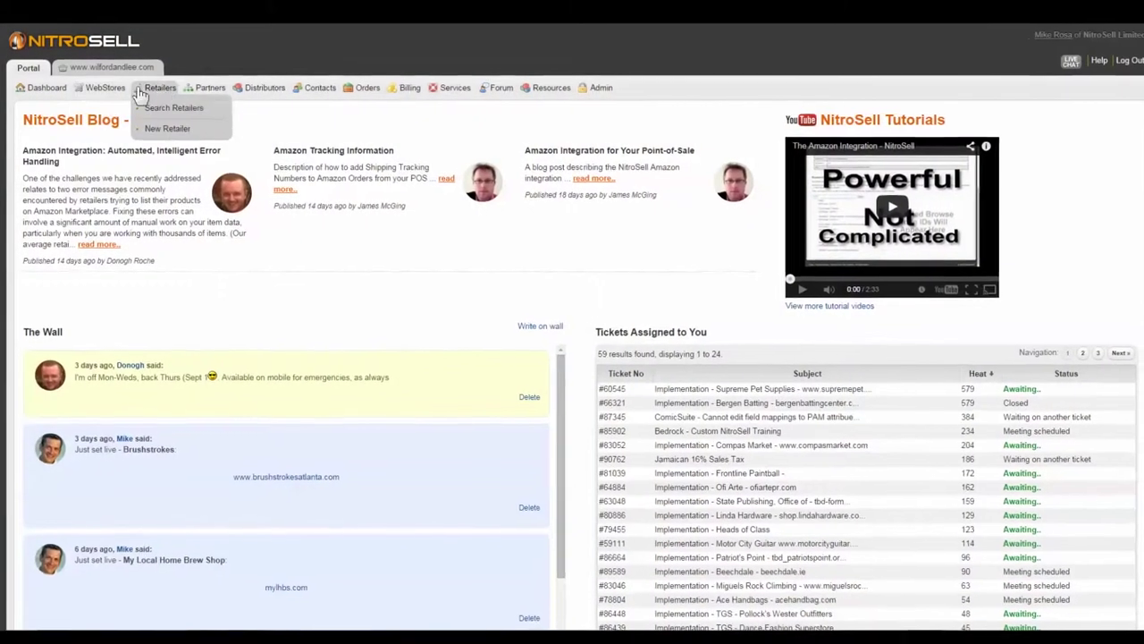
{"action": "mouse_move", "coordinate": [273, 94]}
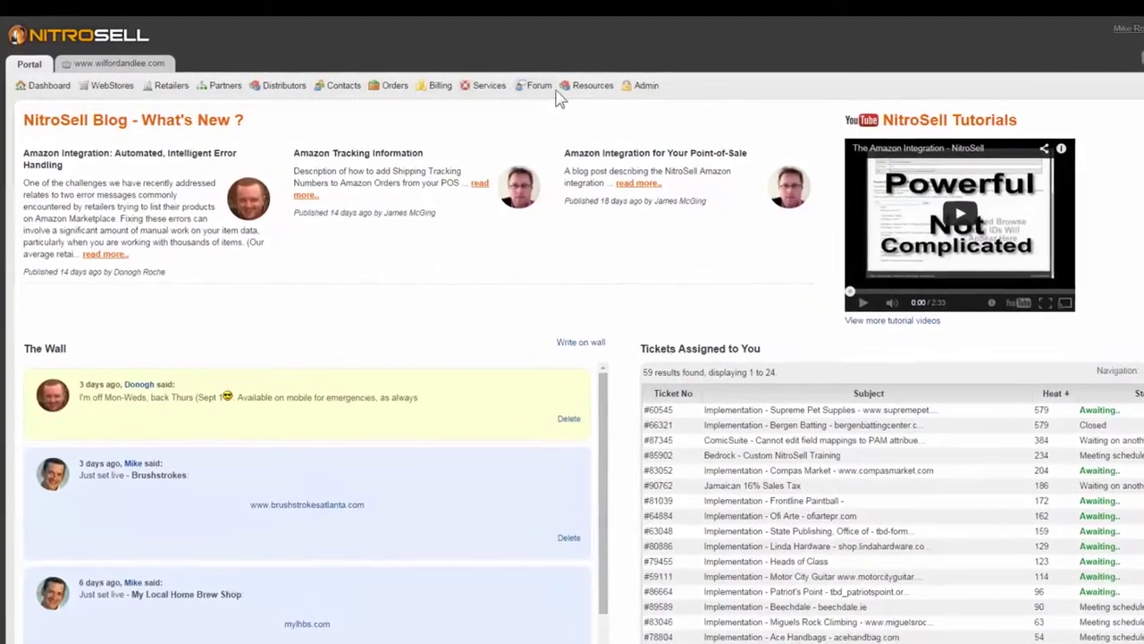
Go to the NitroSell Portal Software Downloads page and highlight the download-by-webstore heading.
{"action": "mouse_move", "coordinate": [540, 95]}
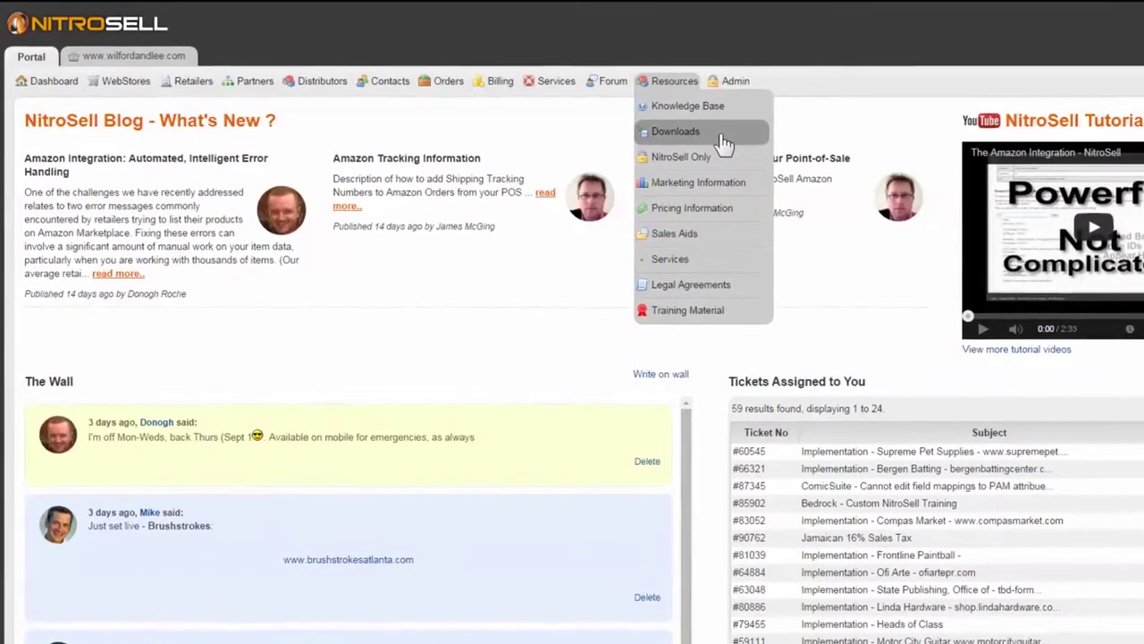
{"action": "left_click", "coordinate": [705, 134]}
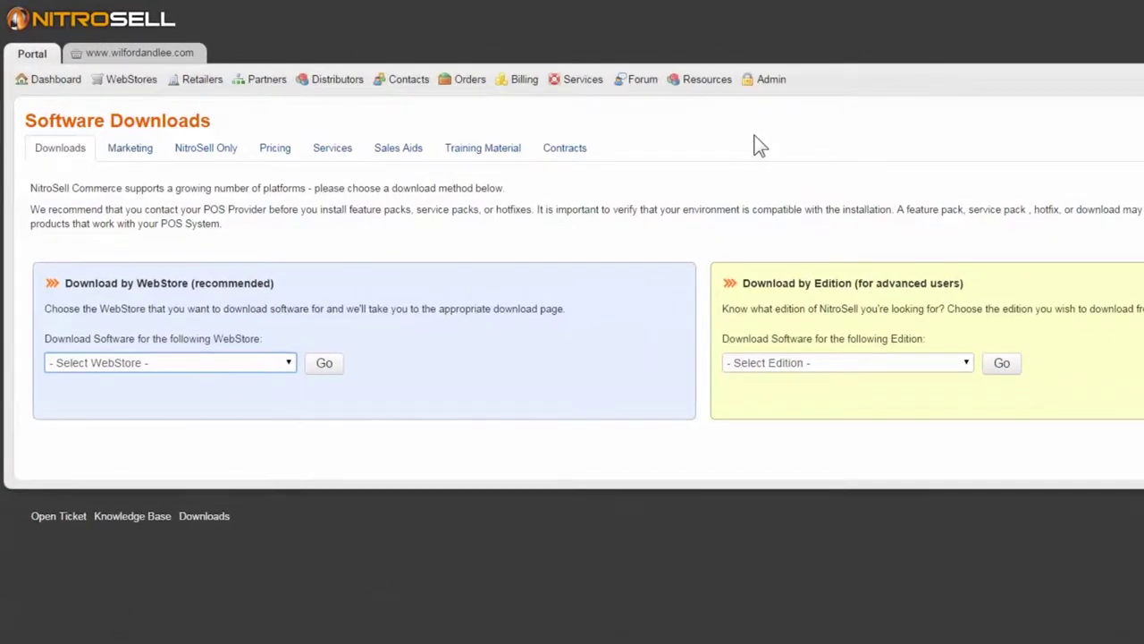
{"action": "left_click_drag", "start_coordinate": [273, 285], "coordinate": [190, 289]}
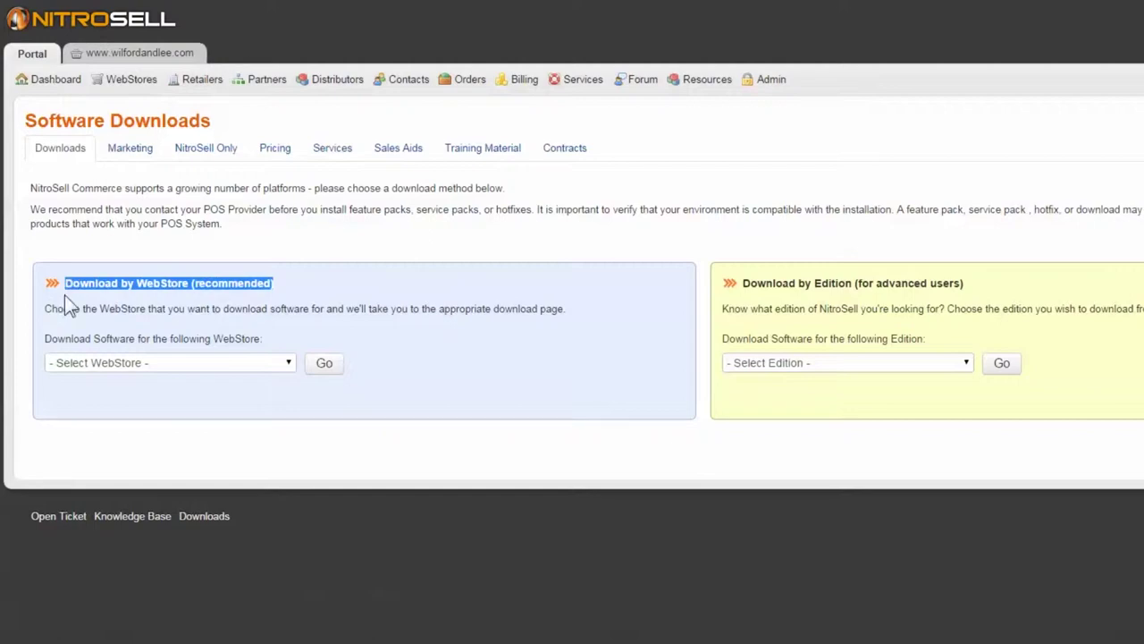
{"action": "left_click", "coordinate": [267, 358]}
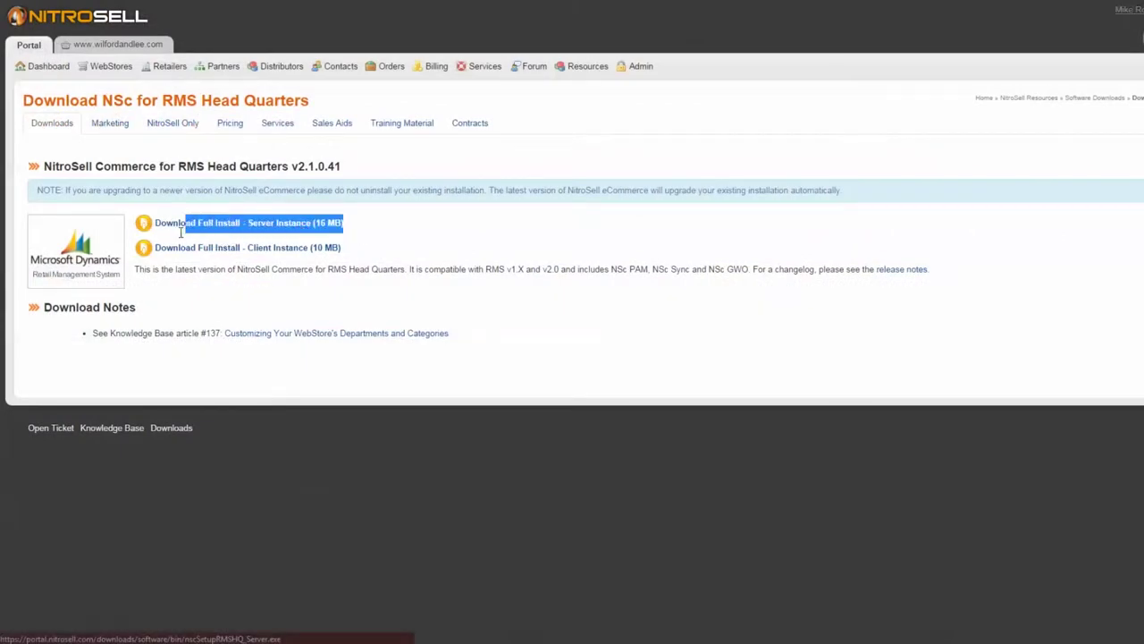
Highlight the Server Instance and Client Instance installer links and sizes, then pick Server Instance.
{"action": "left_click_drag", "start_coordinate": [182, 233], "coordinate": [158, 234]}
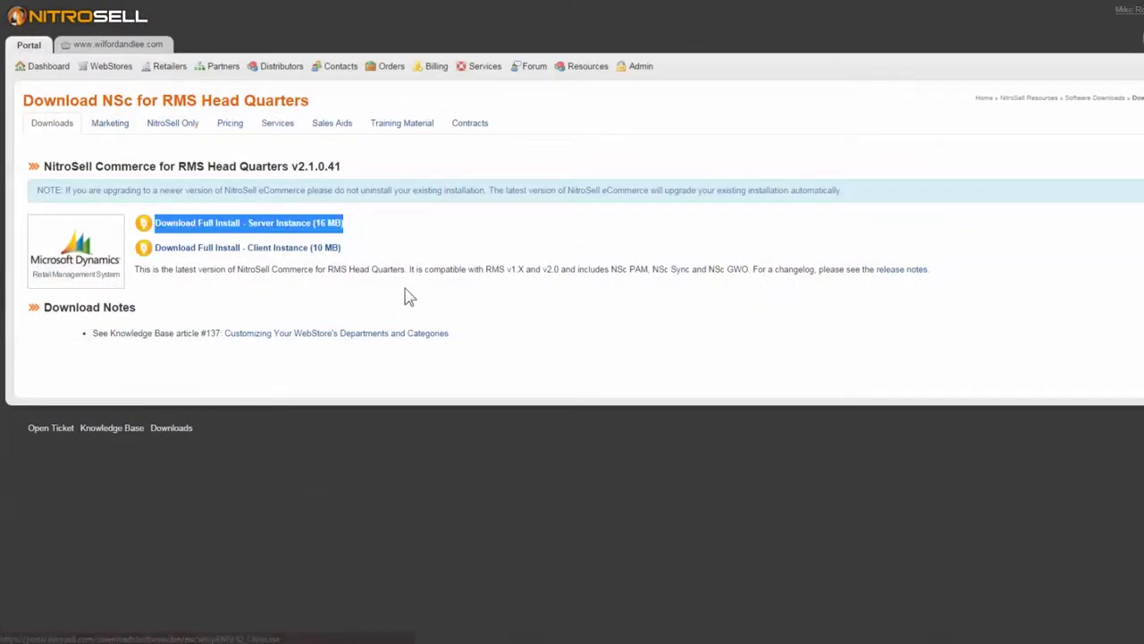
{"action": "left_click_drag", "start_coordinate": [343, 251], "coordinate": [229, 257]}
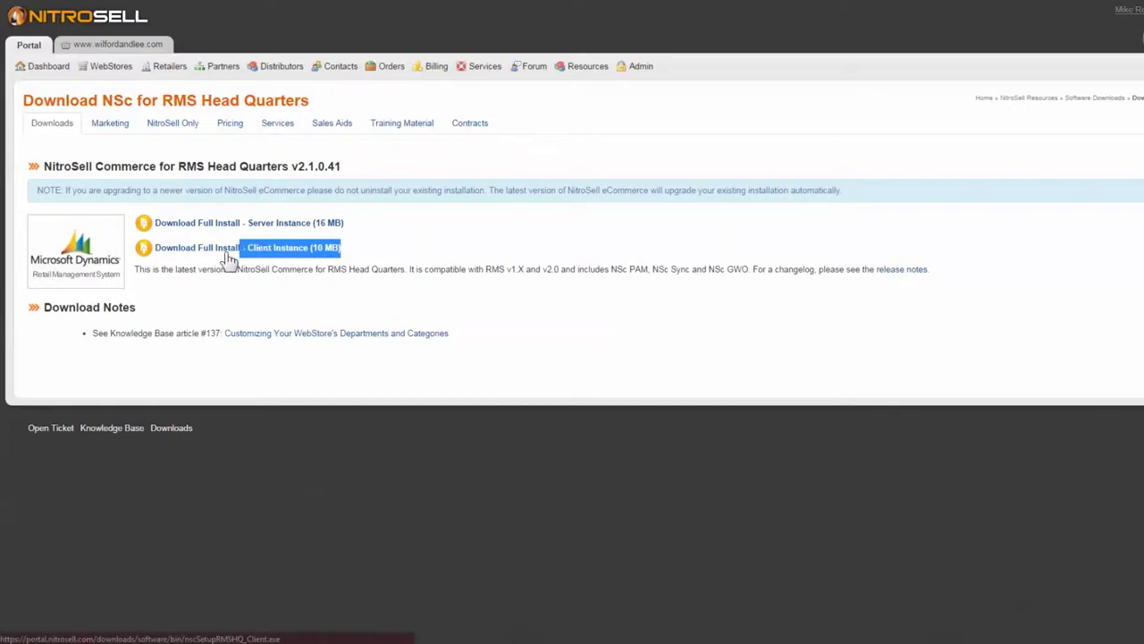
{"action": "left_click_drag", "start_coordinate": [159, 255], "coordinate": [156, 256]}
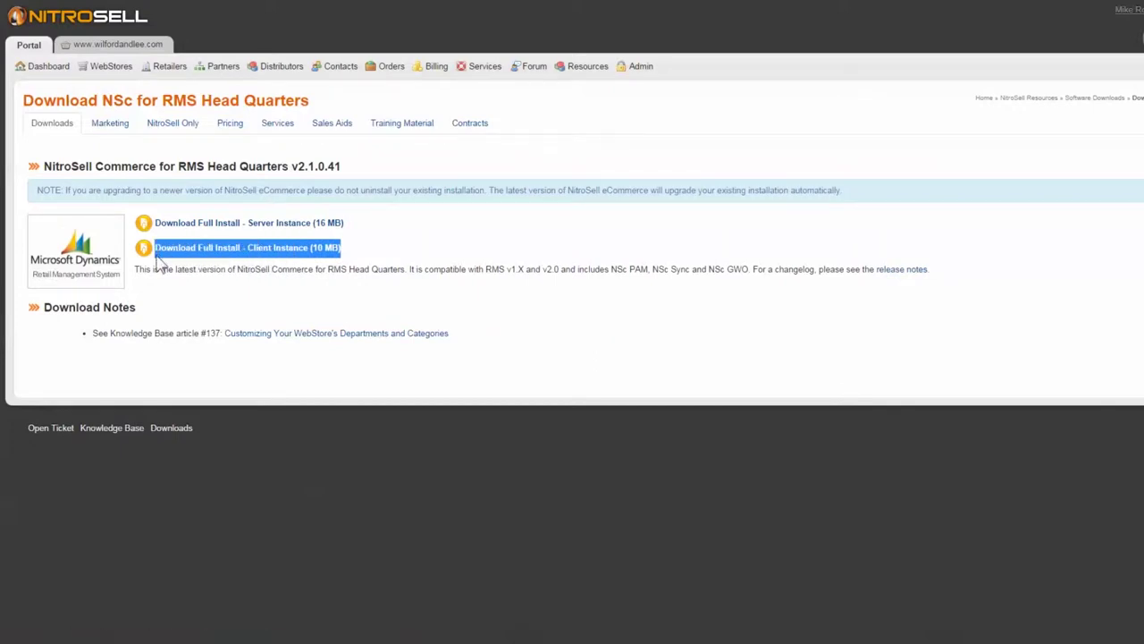
{"action": "left_click", "coordinate": [400, 249]}
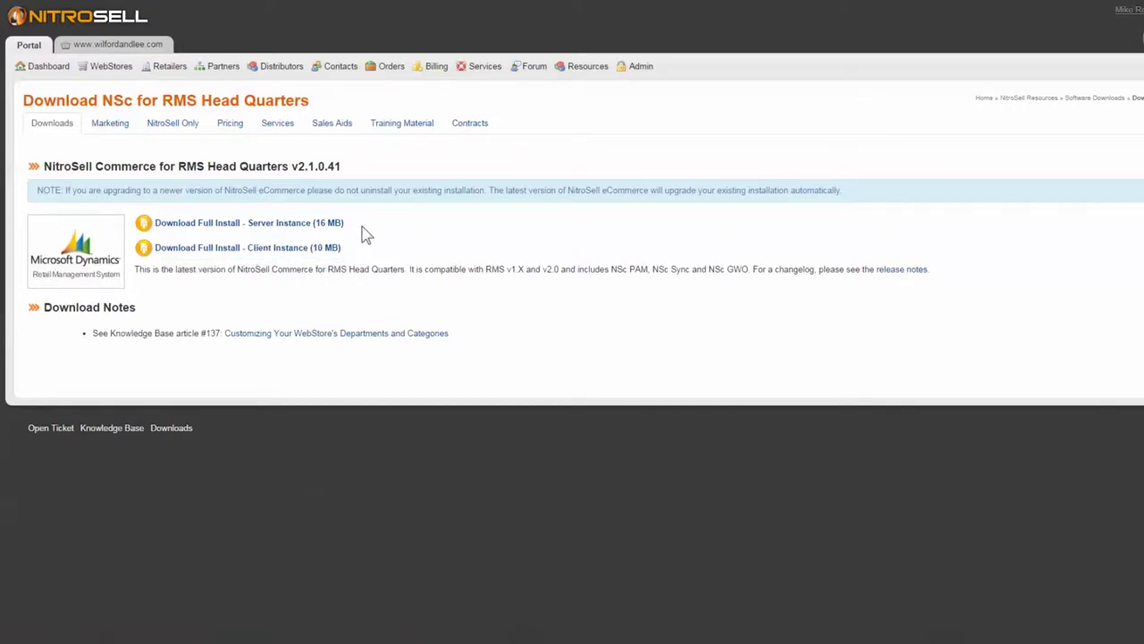
{"action": "left_click_drag", "start_coordinate": [345, 230], "coordinate": [271, 230]}
{"action": "left_click_drag", "start_coordinate": [353, 254], "coordinate": [183, 257]}
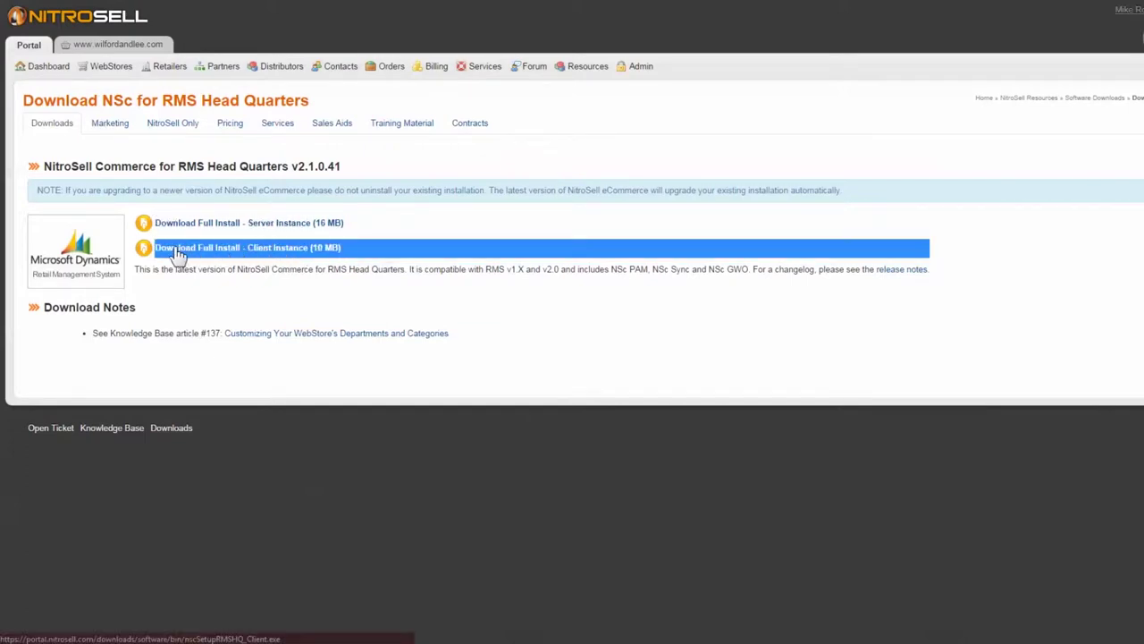
{"action": "left_click", "coordinate": [404, 235]}
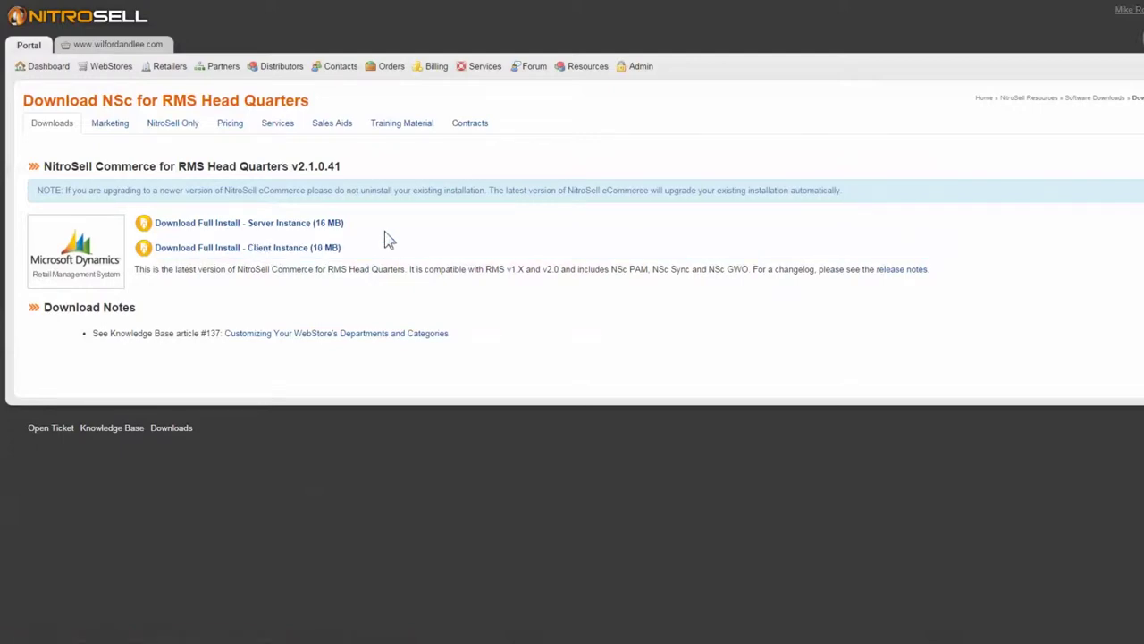
{"action": "left_click", "coordinate": [307, 231]}
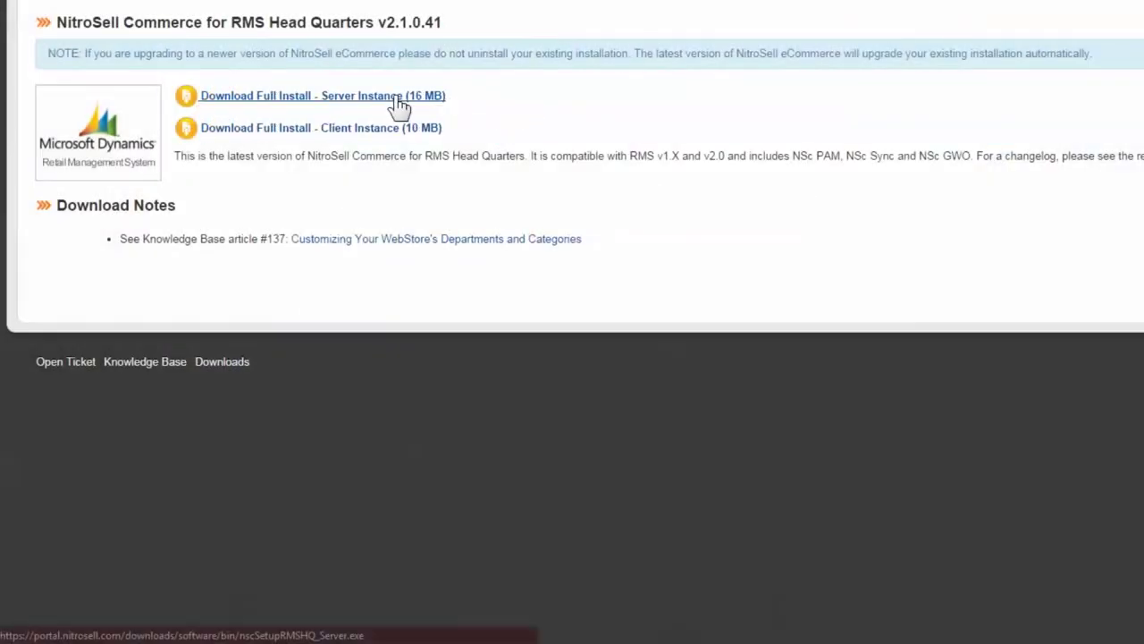
Download nscSetupRMSHQ_Server.exe, keep it despite the warning, and run the installer.
{"action": "left_click", "coordinate": [400, 98]}
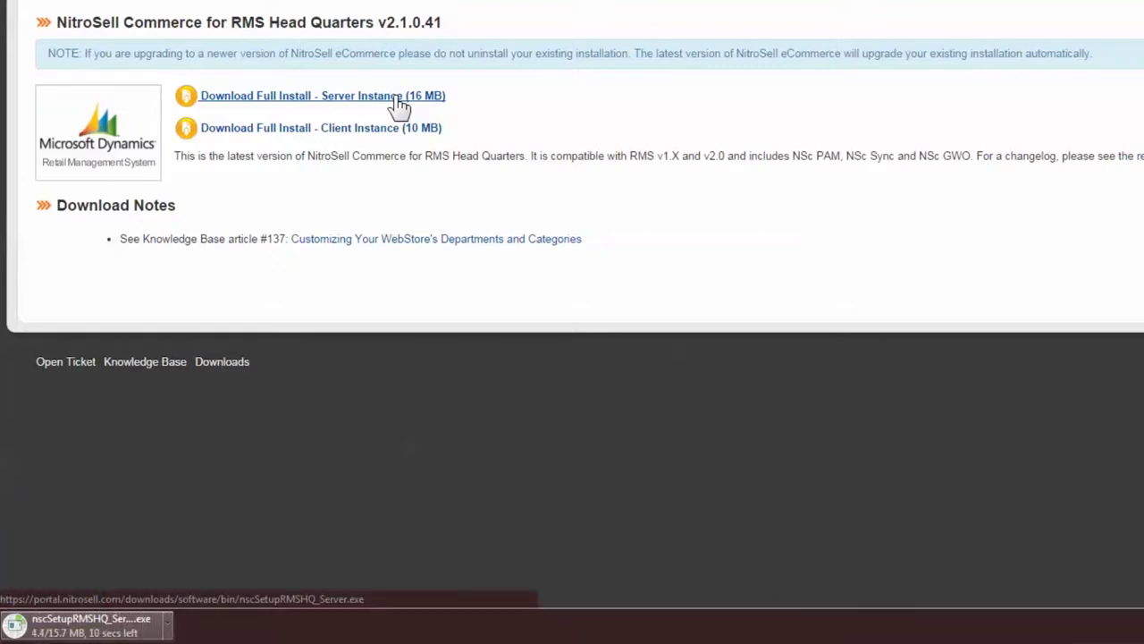
{"action": "left_click", "coordinate": [358, 625]}
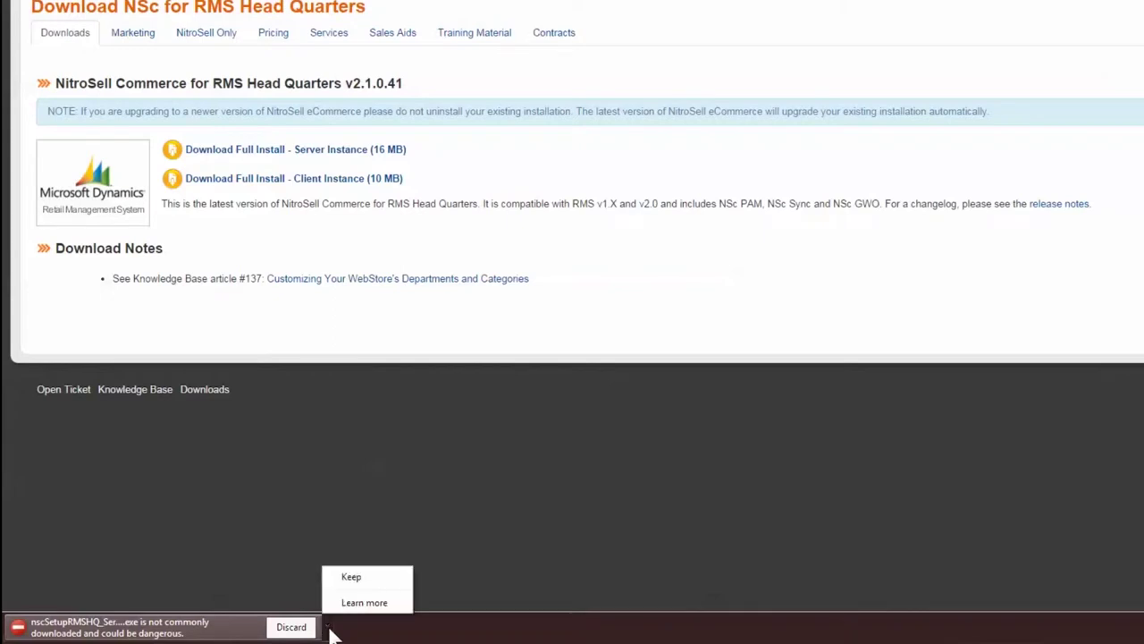
{"action": "left_click", "coordinate": [344, 579]}
{"action": "left_click", "coordinate": [120, 629]}
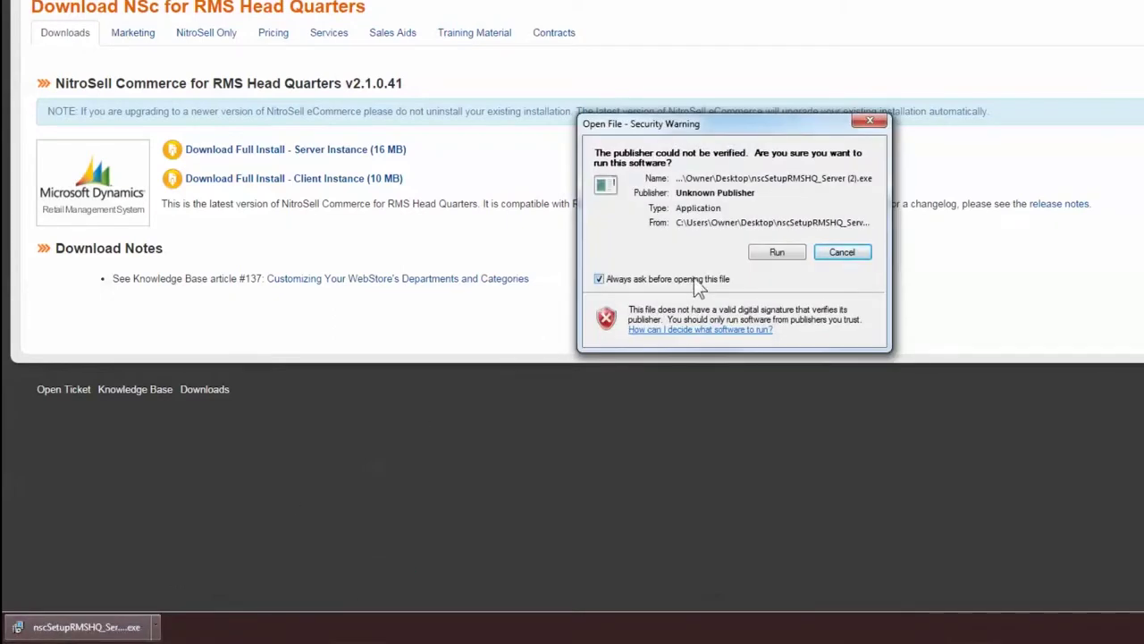
{"action": "left_click", "coordinate": [773, 259]}
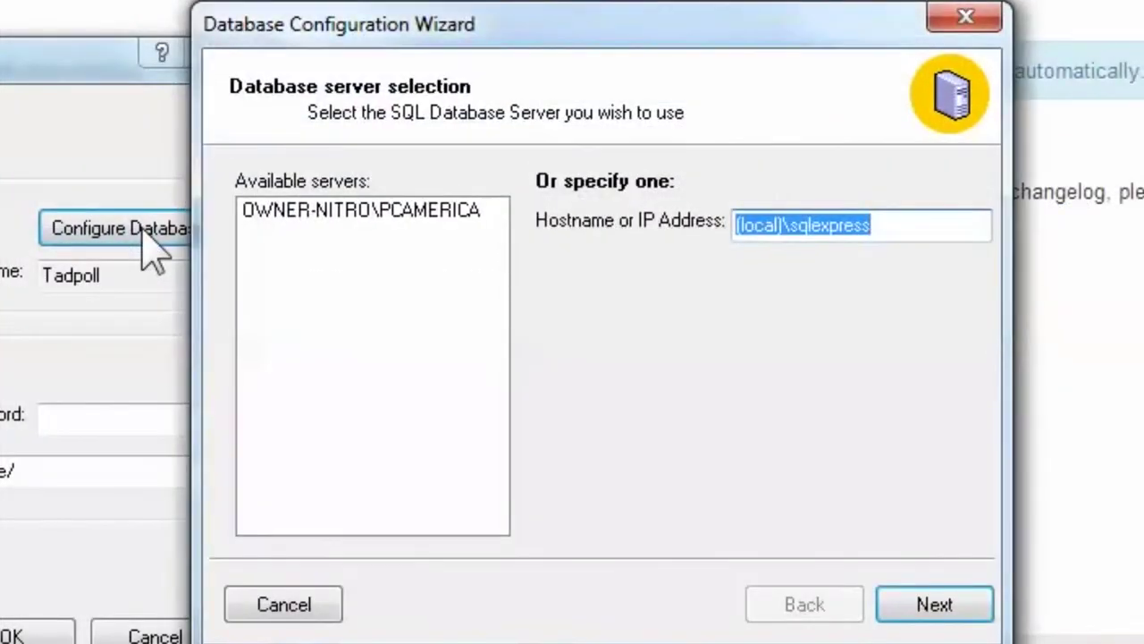
Point setup at the Tadpoll database on (local)\sqlexpress with SQL Server authentication, then install.
{"action": "left_click", "coordinate": [931, 226]}
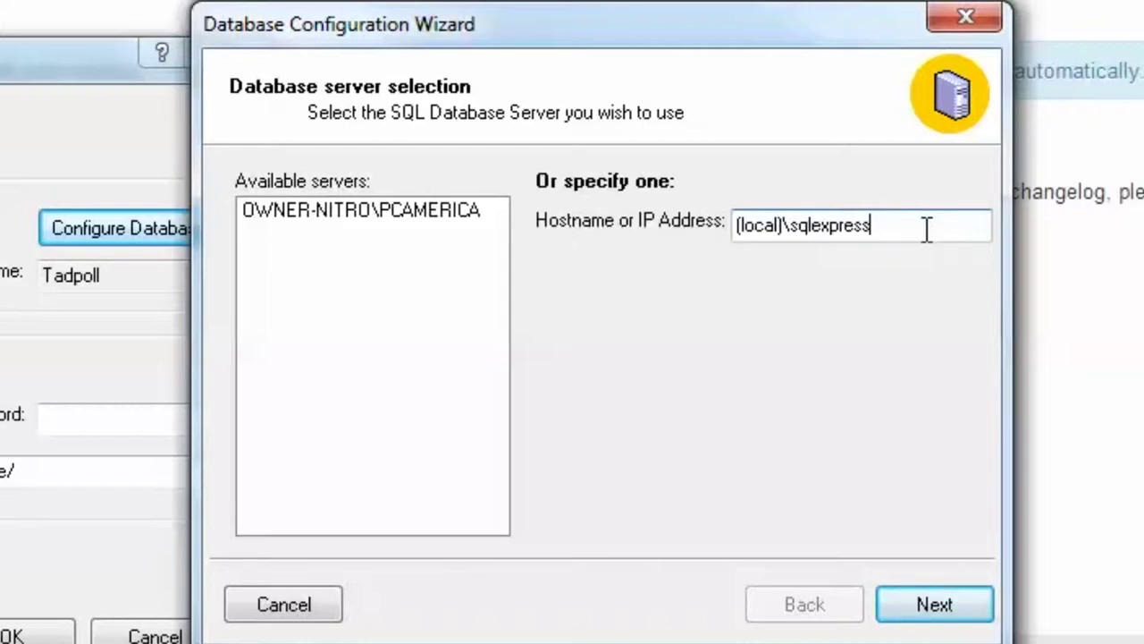
{"action": "left_click", "coordinate": [934, 606]}
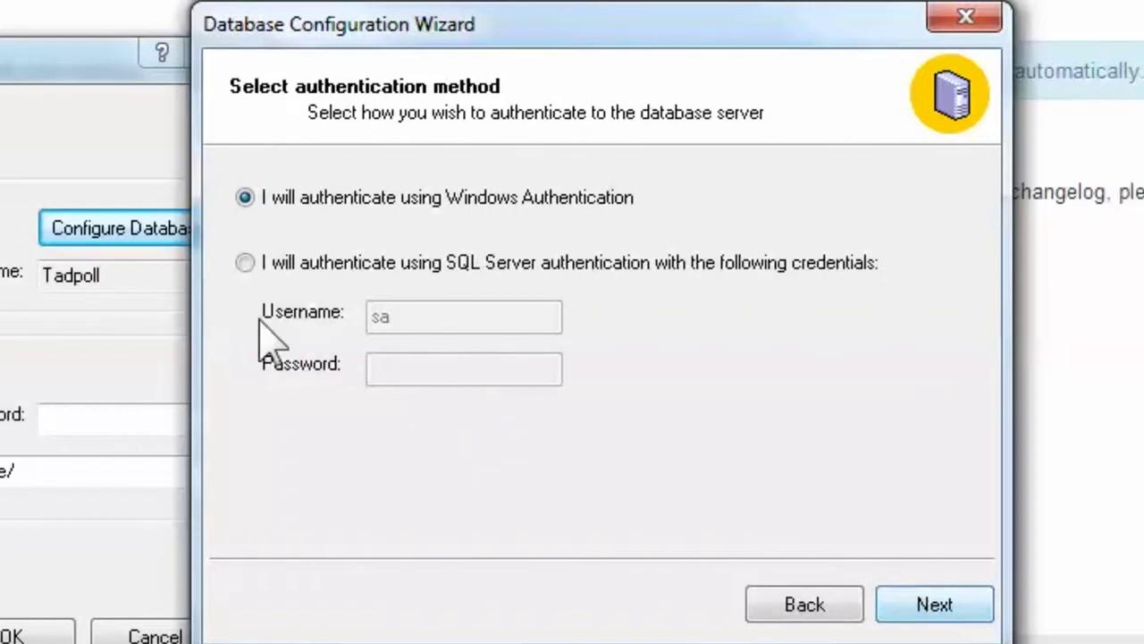
{"action": "left_click", "coordinate": [244, 264]}
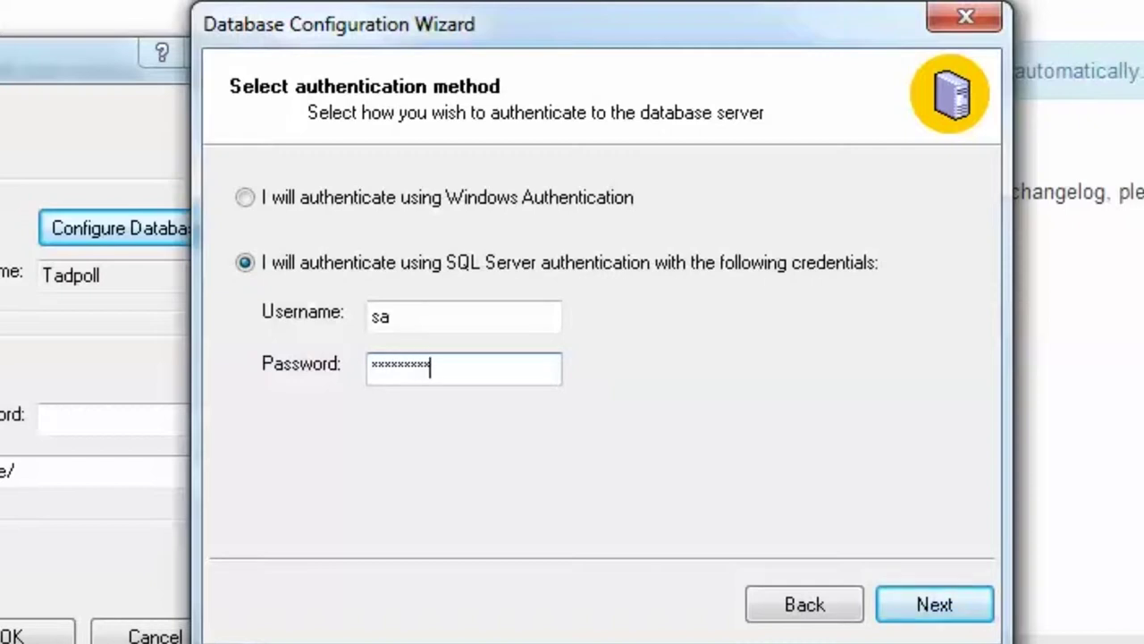
{"action": "left_click", "coordinate": [928, 606]}
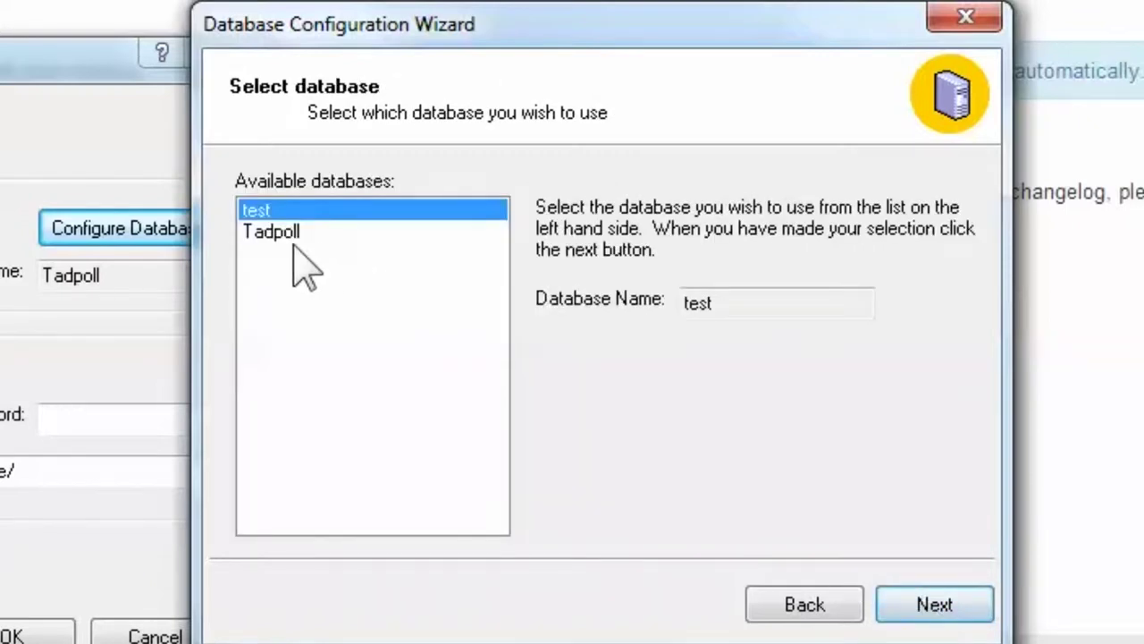
{"action": "left_click", "coordinate": [279, 234]}
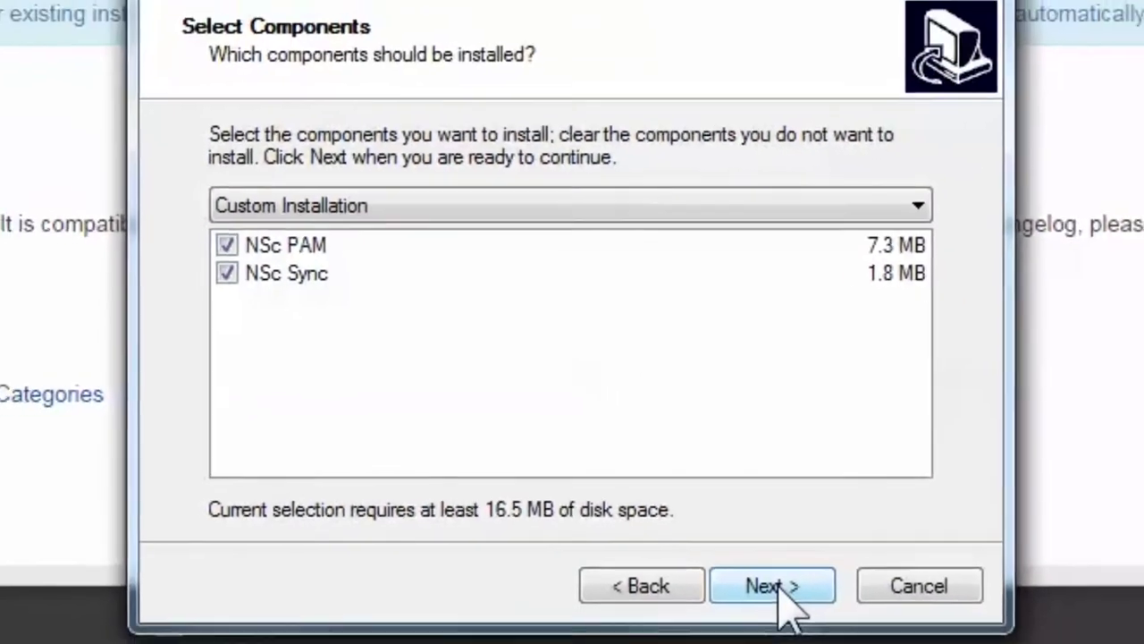
{"action": "left_click", "coordinate": [780, 617]}
{"action": "left_click", "coordinate": [748, 558]}
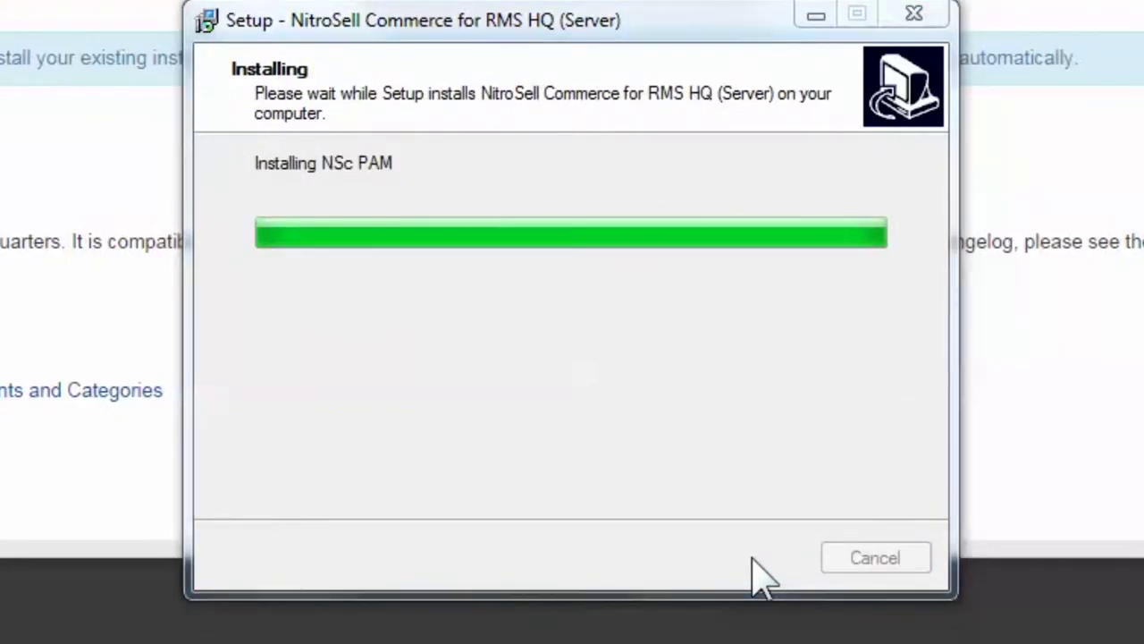
Close the setup wizard once the RMS HQ (Server) installation completes.
{"action": "left_click", "coordinate": [748, 558]}
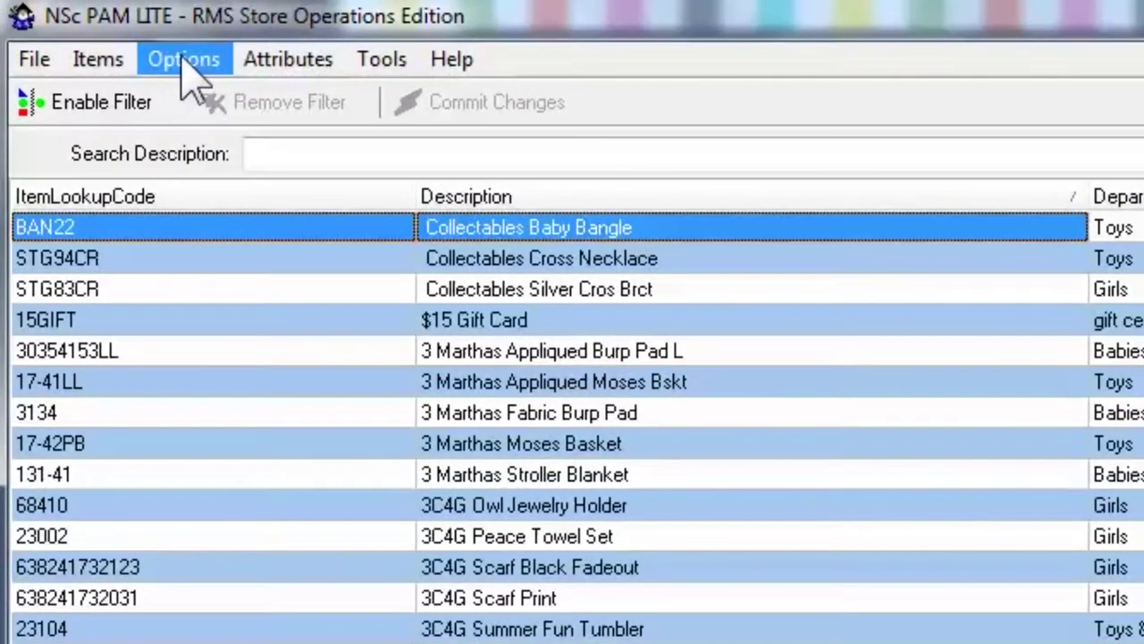
Configure NSc PAM LITE's database for Tadpoll using SQL Server authentication and the sa password.
{"action": "left_click", "coordinate": [184, 61]}
{"action": "left_click", "coordinate": [201, 99]}
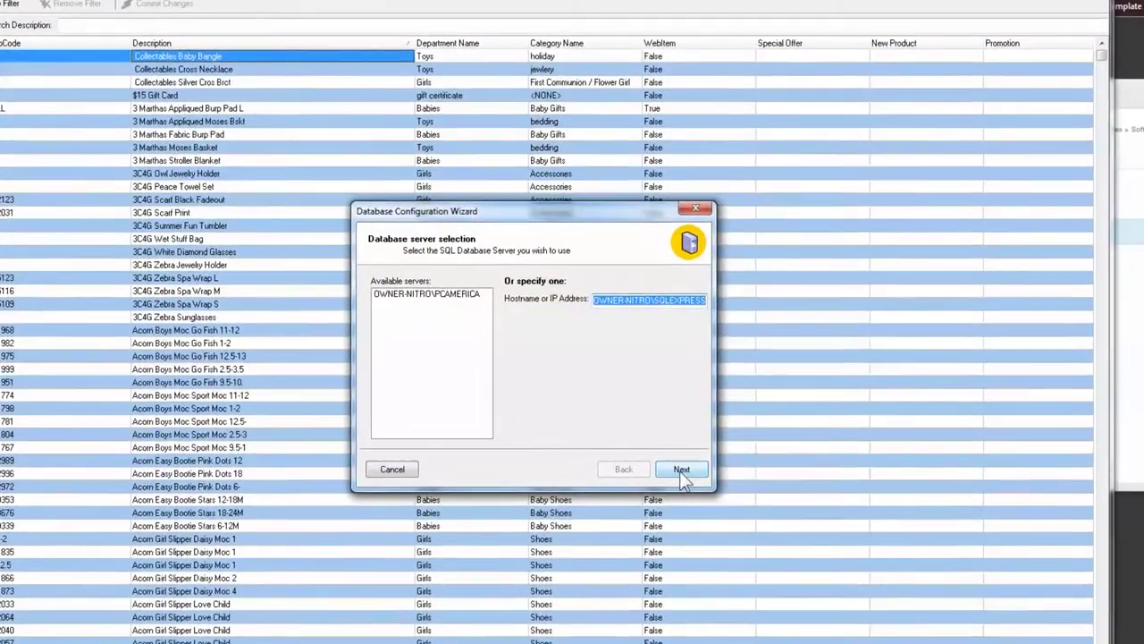
{"action": "left_click", "coordinate": [683, 474]}
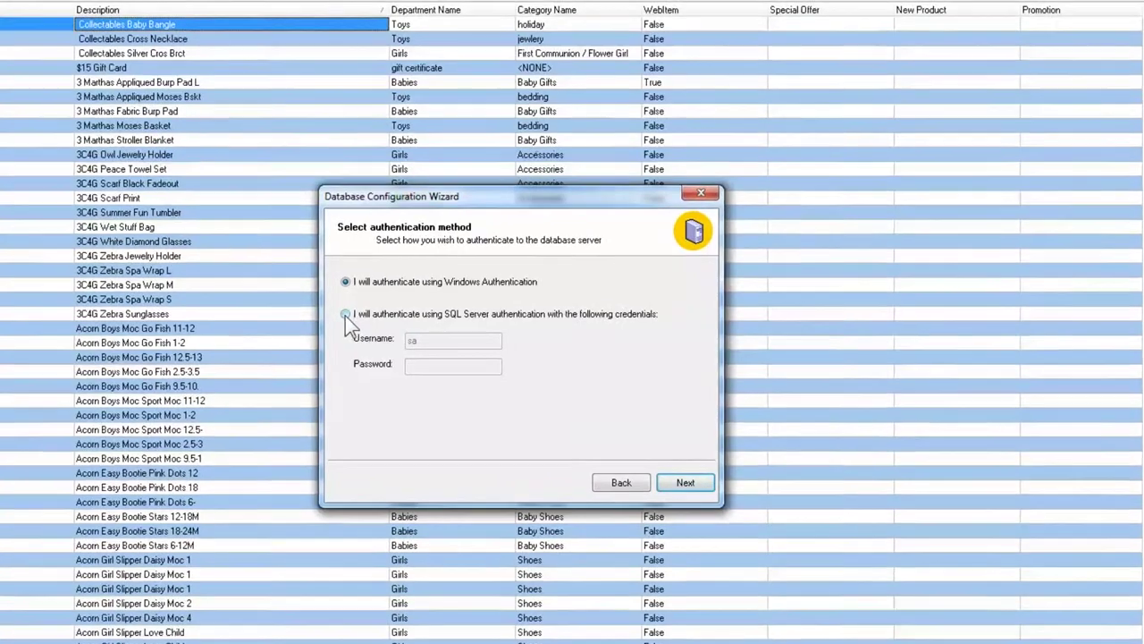
{"action": "left_click", "coordinate": [363, 315]}
{"action": "left_click", "coordinate": [394, 366]}
{"action": "type", "text": "********"}
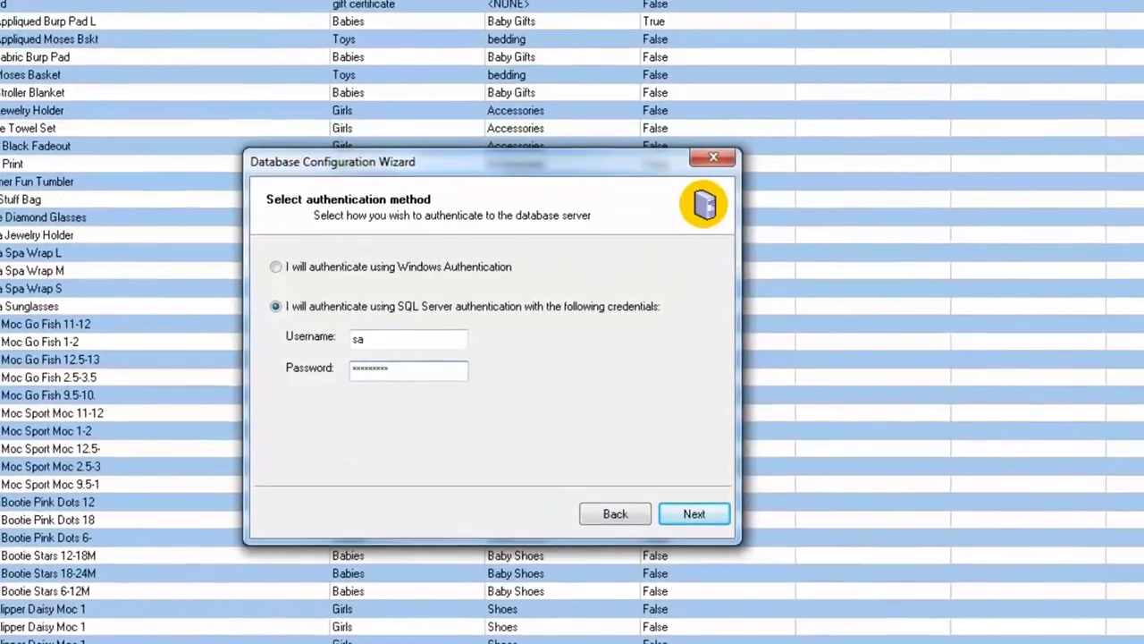
{"action": "left_click", "coordinate": [694, 515]}
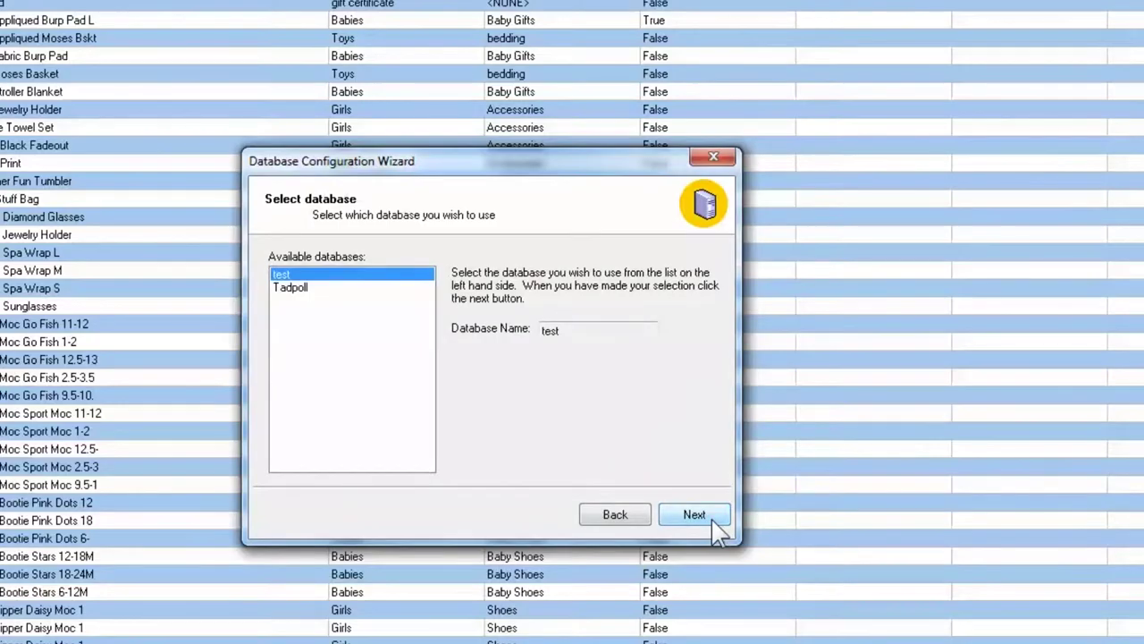
{"action": "left_click", "coordinate": [295, 288]}
{"action": "left_click", "coordinate": [695, 514]}
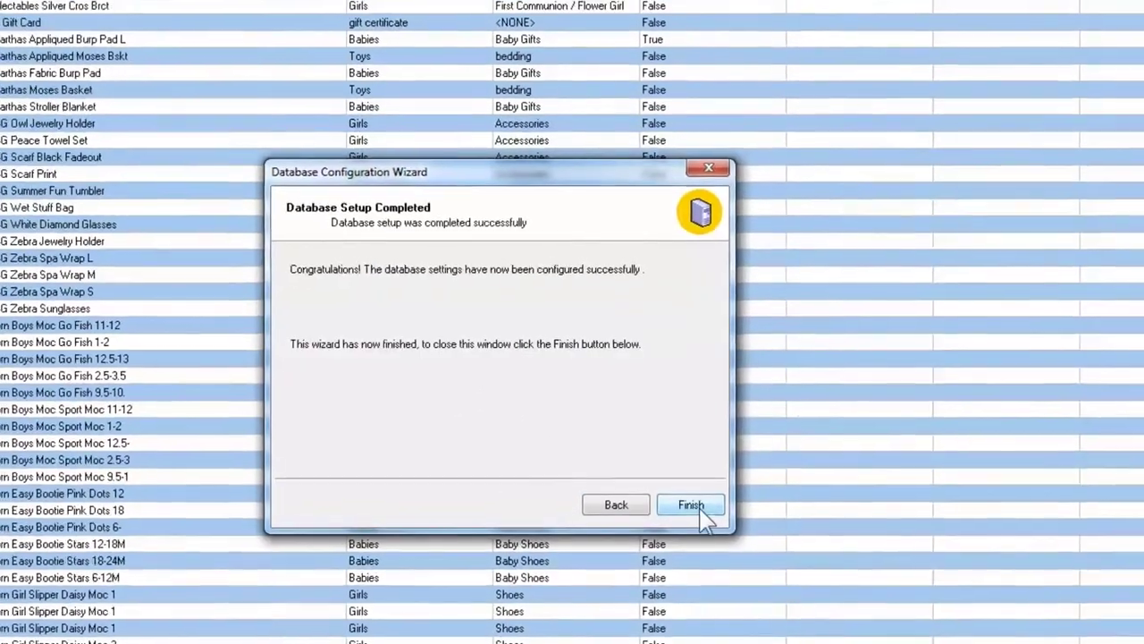
{"action": "left_click", "coordinate": [698, 510]}
{"action": "left_click", "coordinate": [626, 405]}
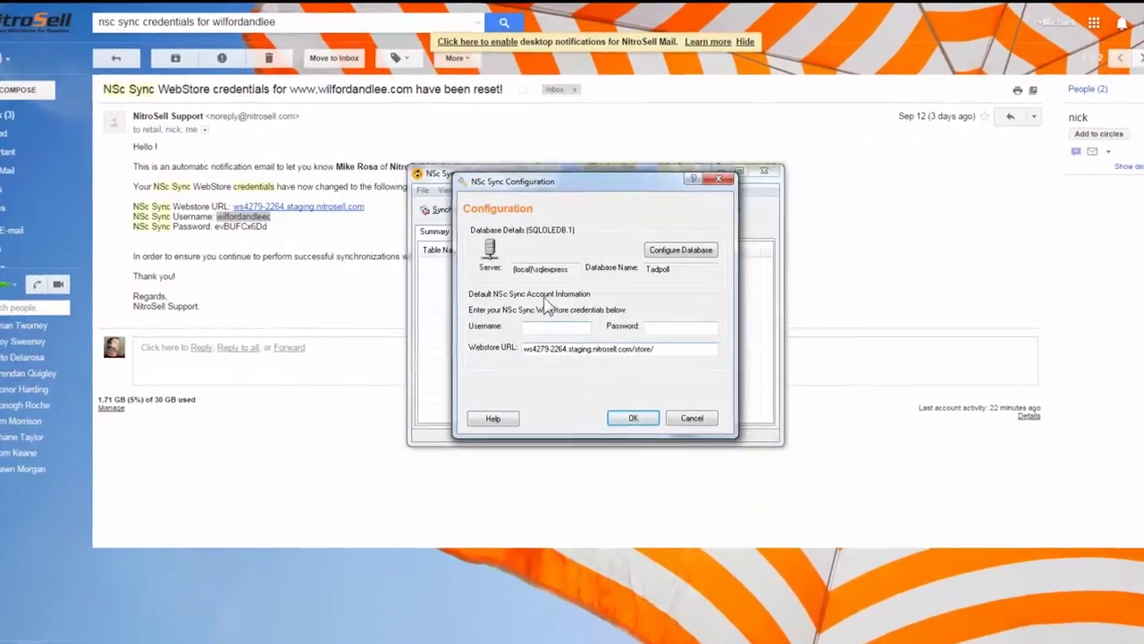
Paste the WebStore username and the password copied from the reset email into NSc Sync, then save.
{"action": "right_click", "coordinate": [540, 325]}
{"action": "left_click", "coordinate": [589, 392]}
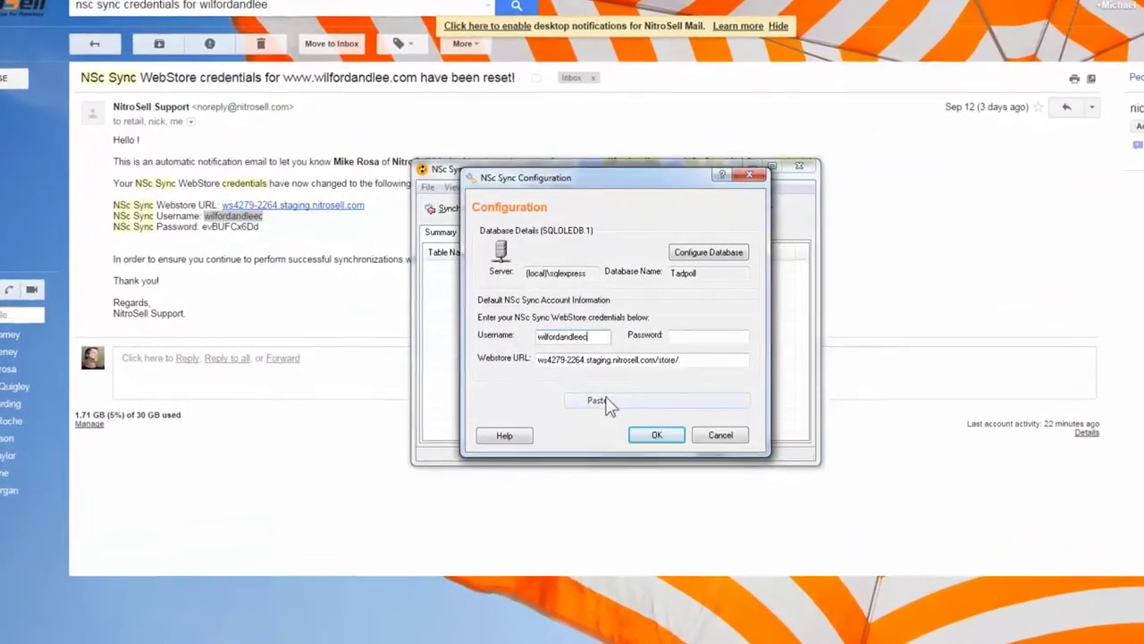
{"action": "left_click", "coordinate": [696, 340]}
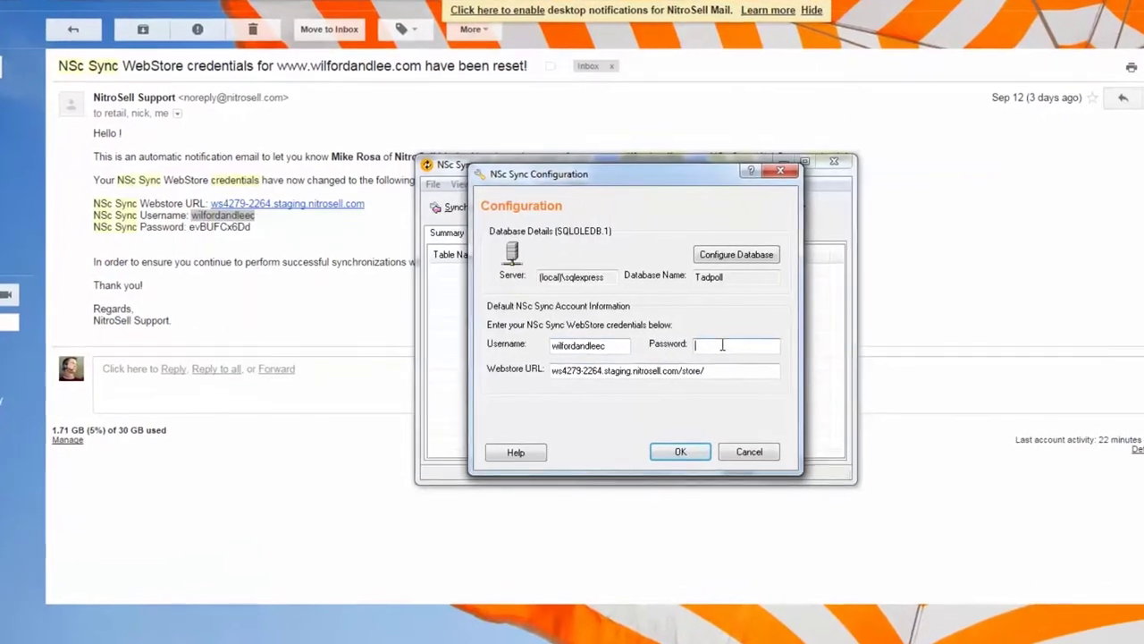
{"action": "double_click", "coordinate": [233, 228]}
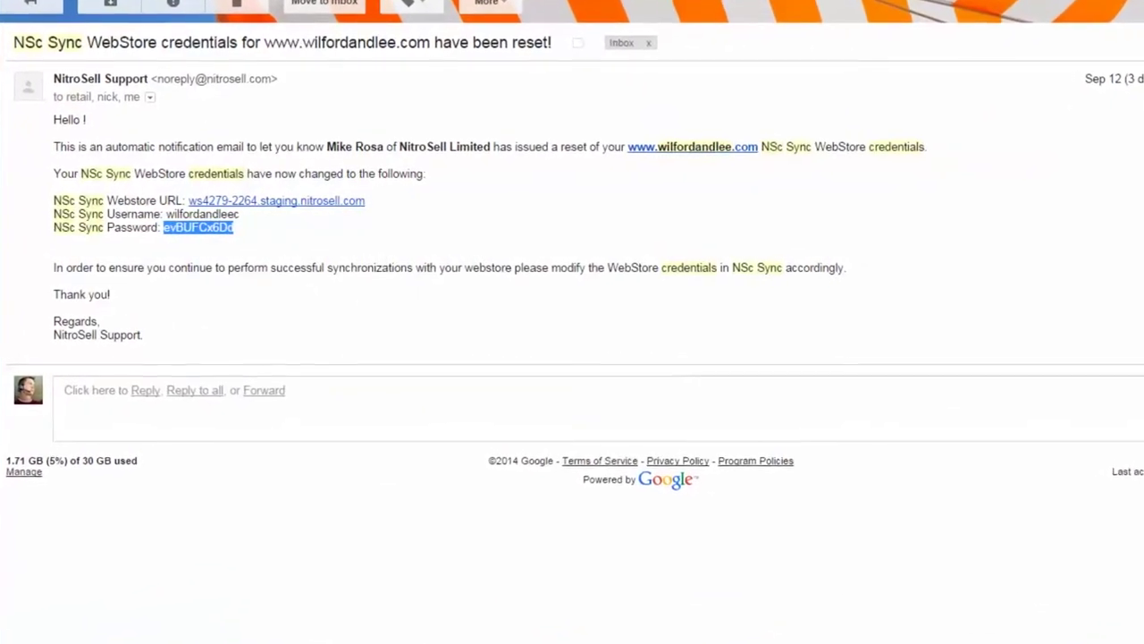
{"action": "key", "text": "alt+Tab"}
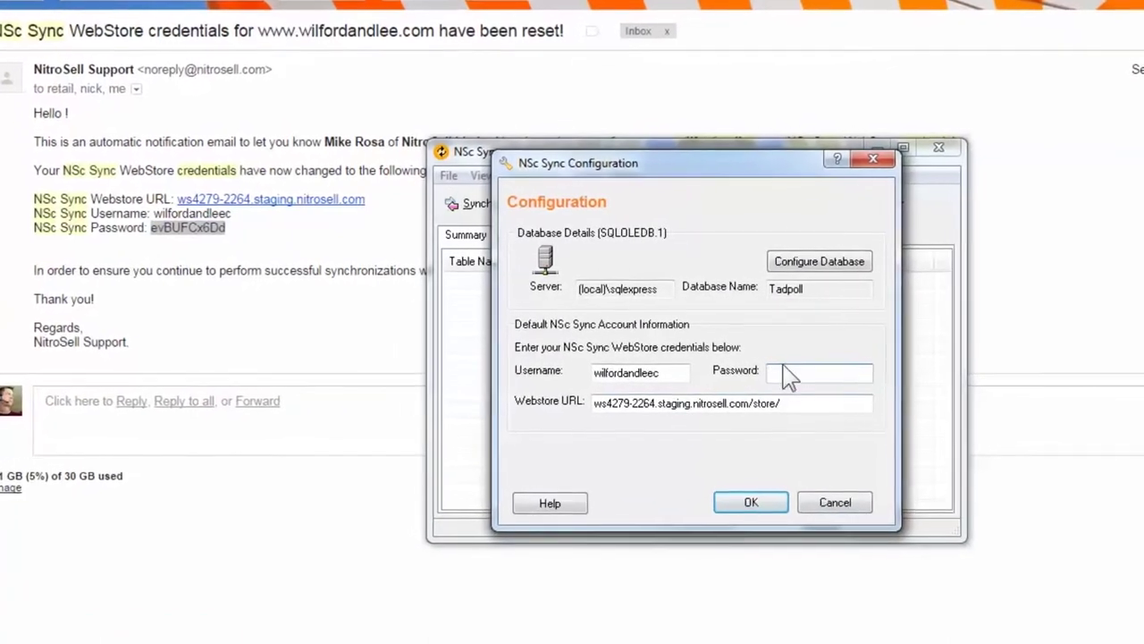
{"action": "right_click", "coordinate": [776, 371]}
{"action": "left_click", "coordinate": [850, 461]}
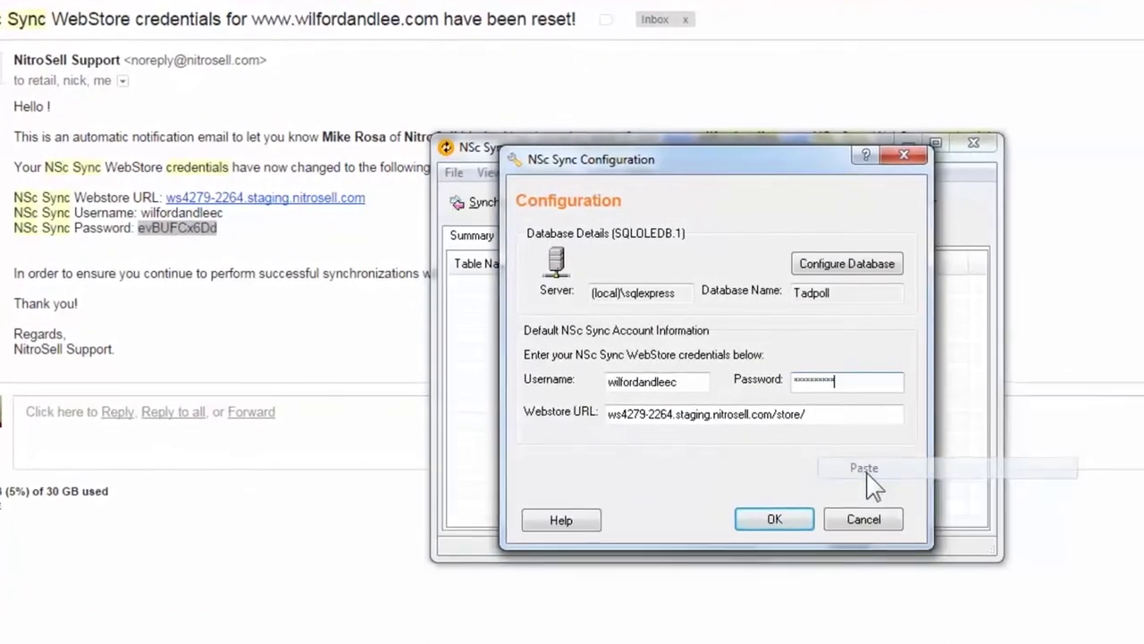
{"action": "left_click", "coordinate": [777, 521]}
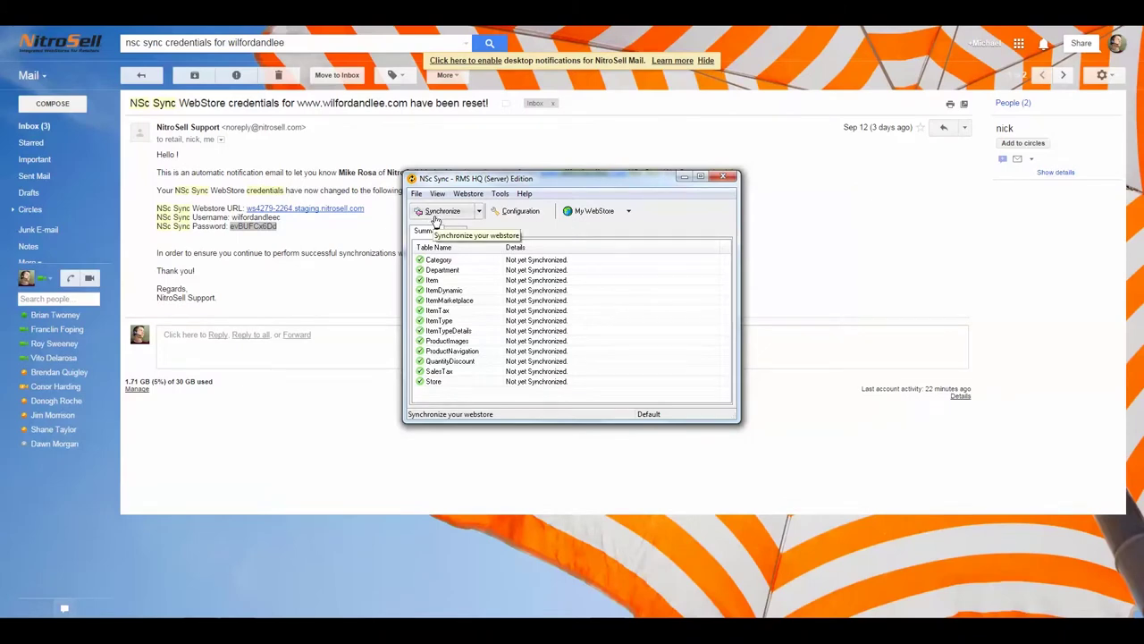
Run Synchronize in NSc Sync to start the first webstore sync.
{"action": "left_click", "coordinate": [438, 211]}
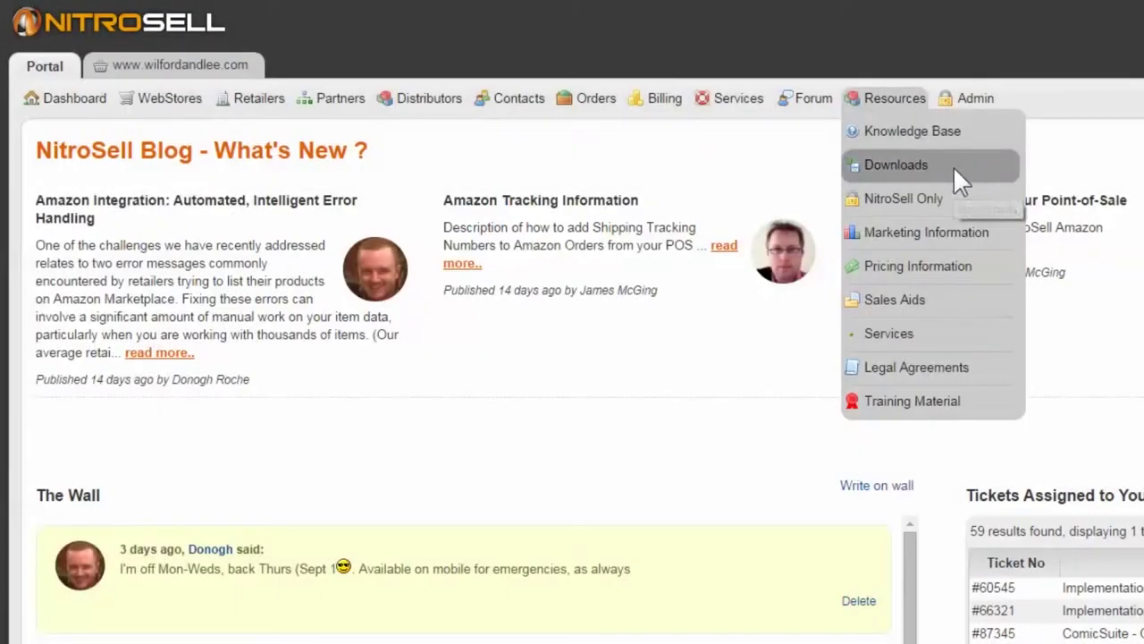
Download the 10 MB Client Instance installer nscSetupRMSHQ_Client.exe for the chosen webstore.
{"action": "left_click", "coordinate": [958, 179]}
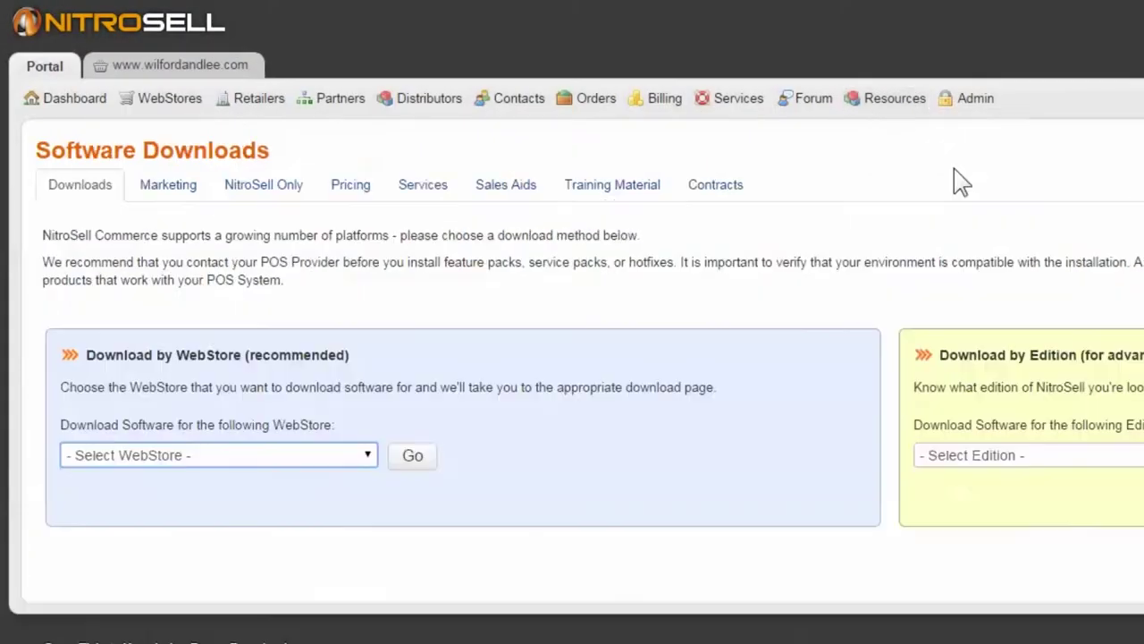
{"action": "left_click_drag", "start_coordinate": [348, 356], "coordinate": [86, 368]}
{"action": "left_click", "coordinate": [345, 460]}
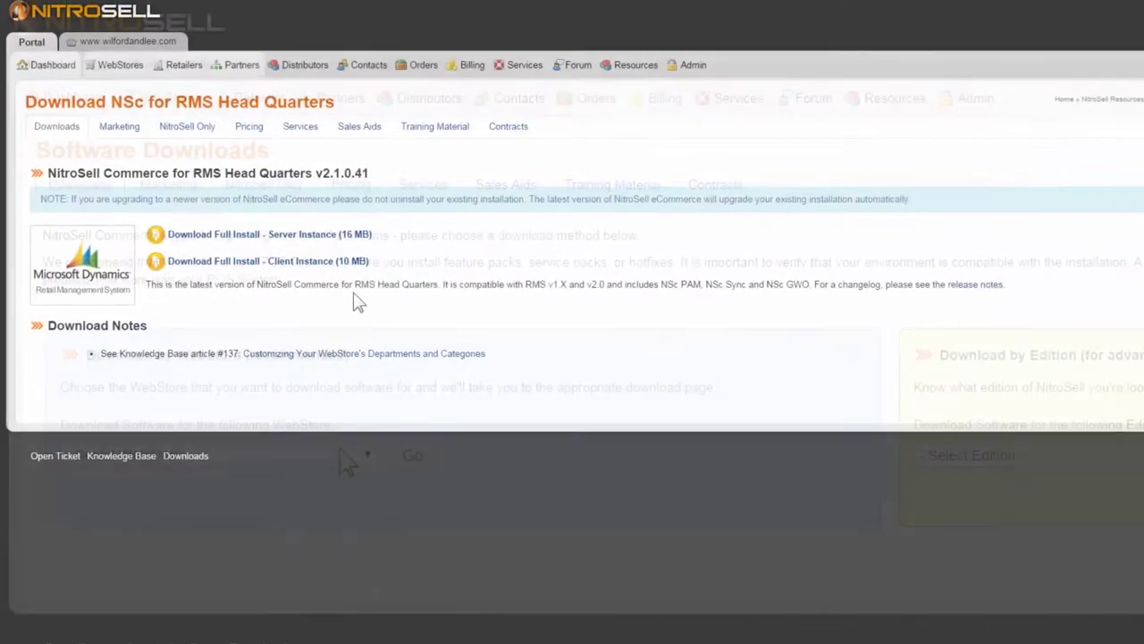
{"action": "left_click_drag", "start_coordinate": [373, 248], "coordinate": [185, 231]}
{"action": "left_click", "coordinate": [329, 219]}
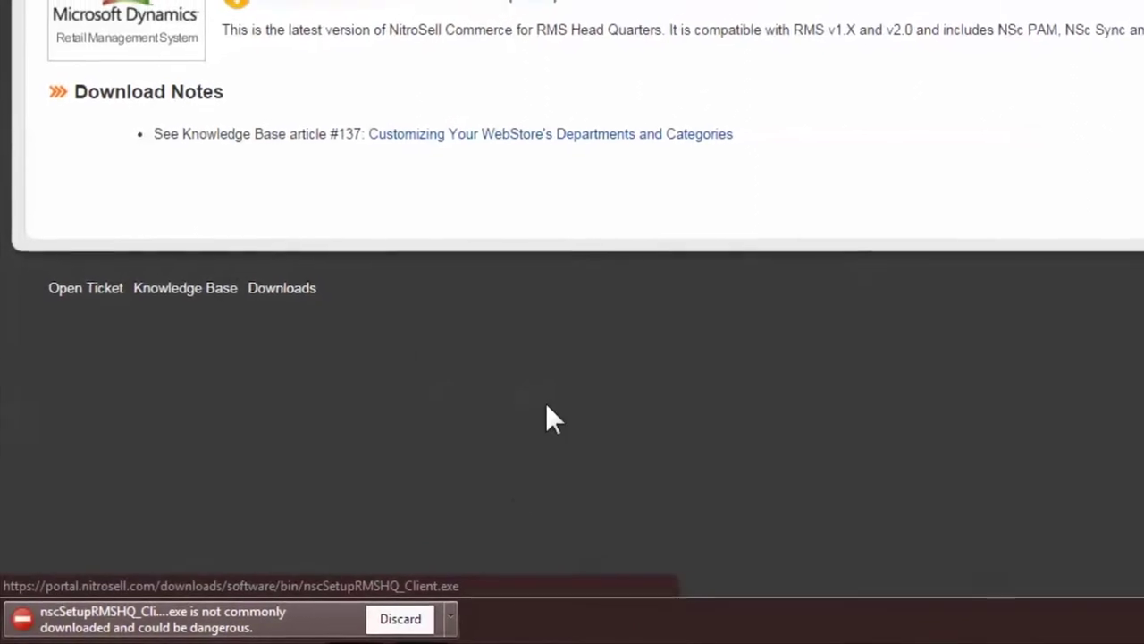
{"action": "left_click", "coordinate": [451, 618]}
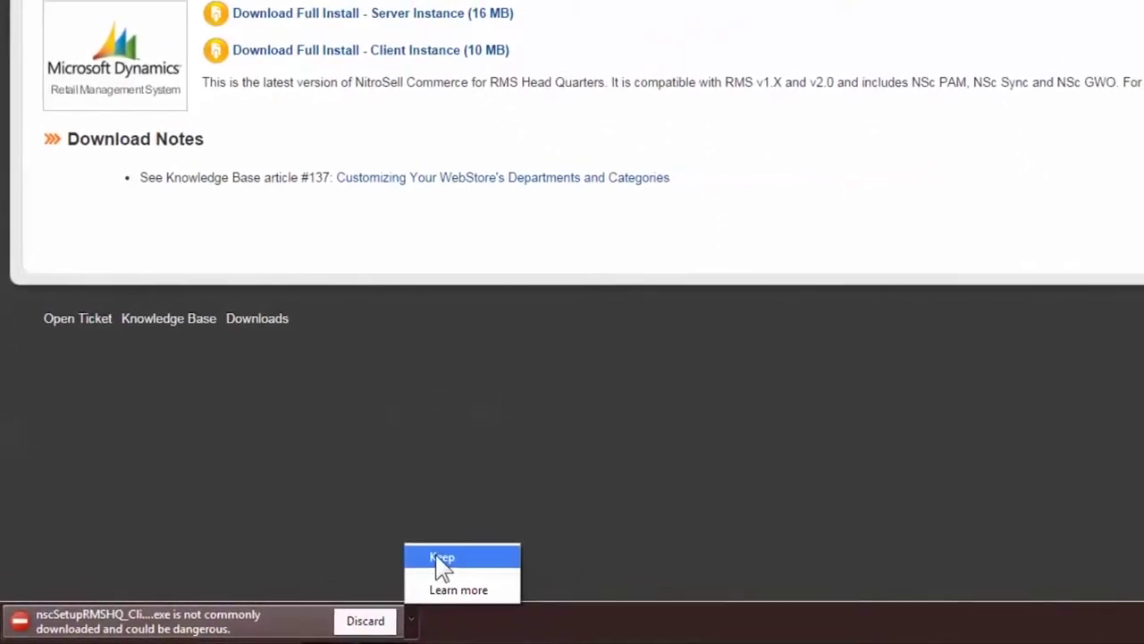
Keep and run the downloaded HQ Client installer, confirming the (local)\sqlexpress server.
{"action": "left_click", "coordinate": [443, 558]}
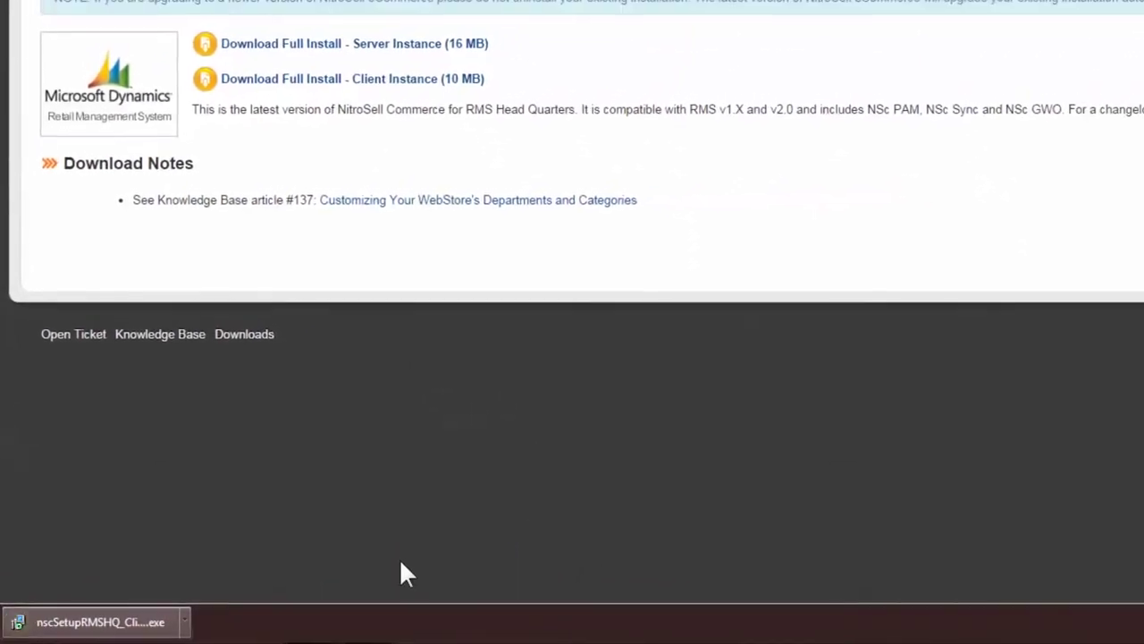
{"action": "left_click", "coordinate": [134, 625]}
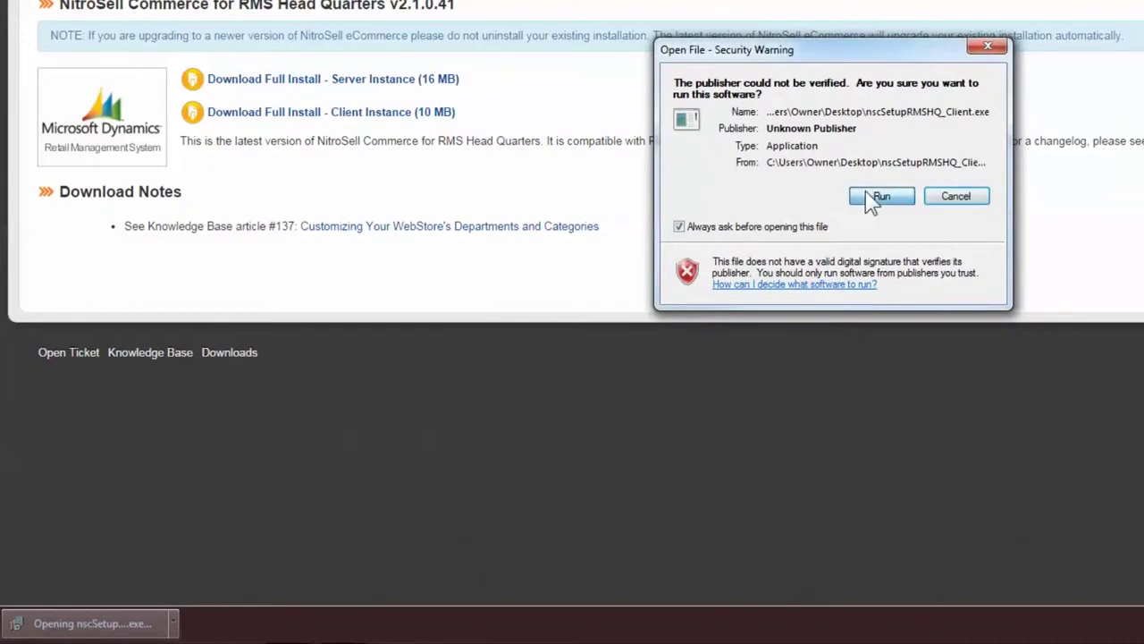
{"action": "left_click", "coordinate": [867, 194]}
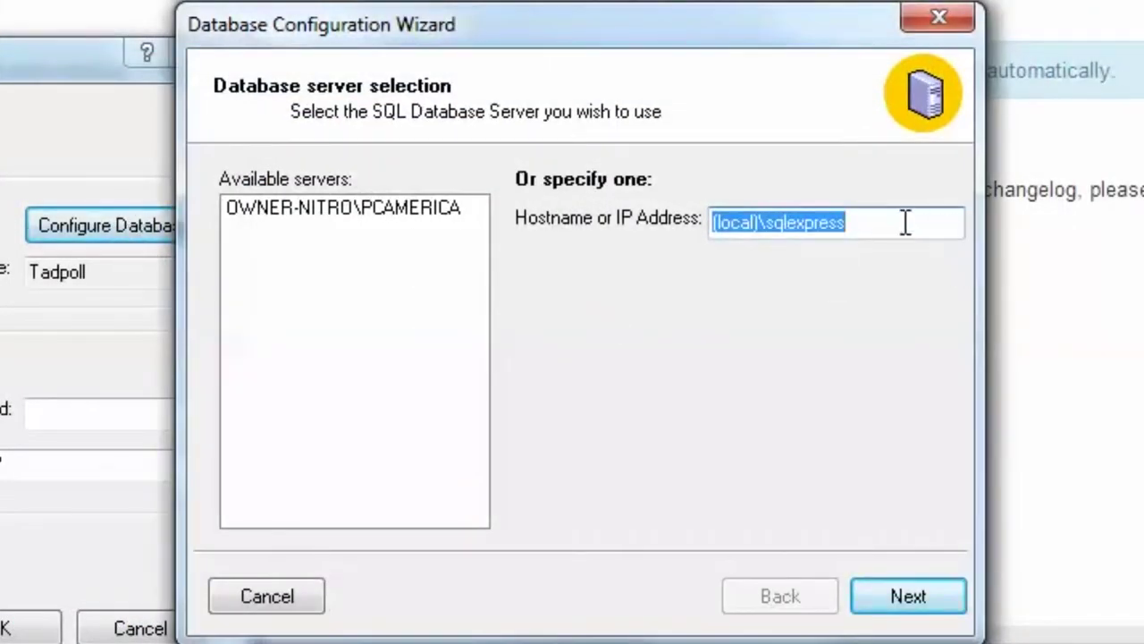
{"action": "left_click", "coordinate": [904, 223]}
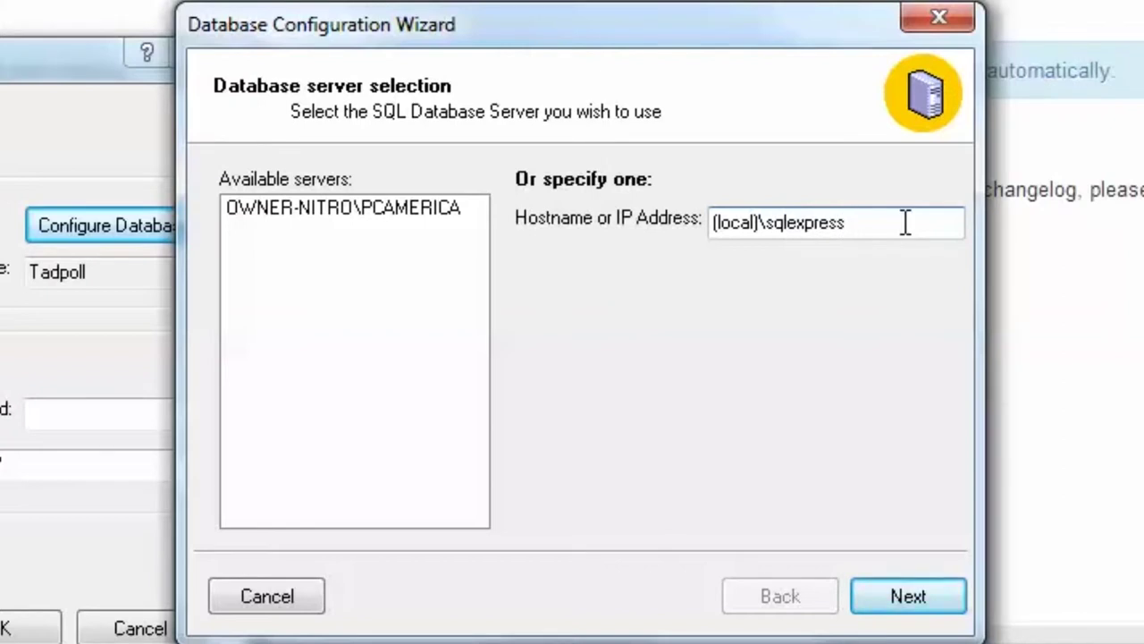
{"action": "left_click", "coordinate": [903, 595]}
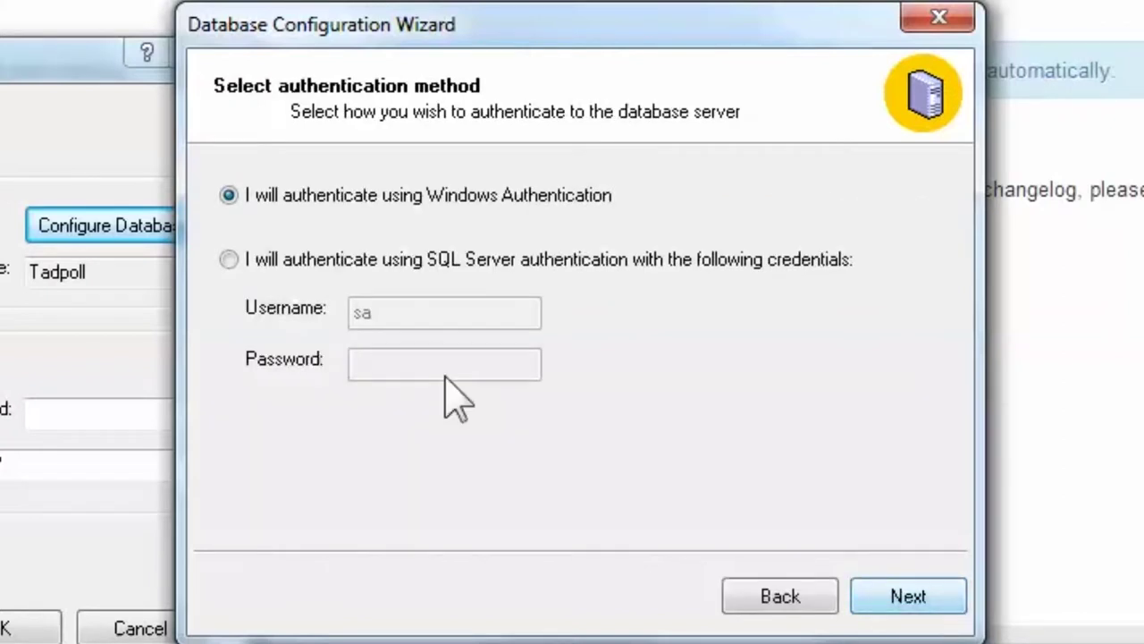
Install NSc Sync and Get Web Orders on Tadpoll via SQL authentication, then open NSc Sync Configuration.
{"action": "left_click", "coordinate": [229, 260]}
{"action": "left_click", "coordinate": [381, 361]}
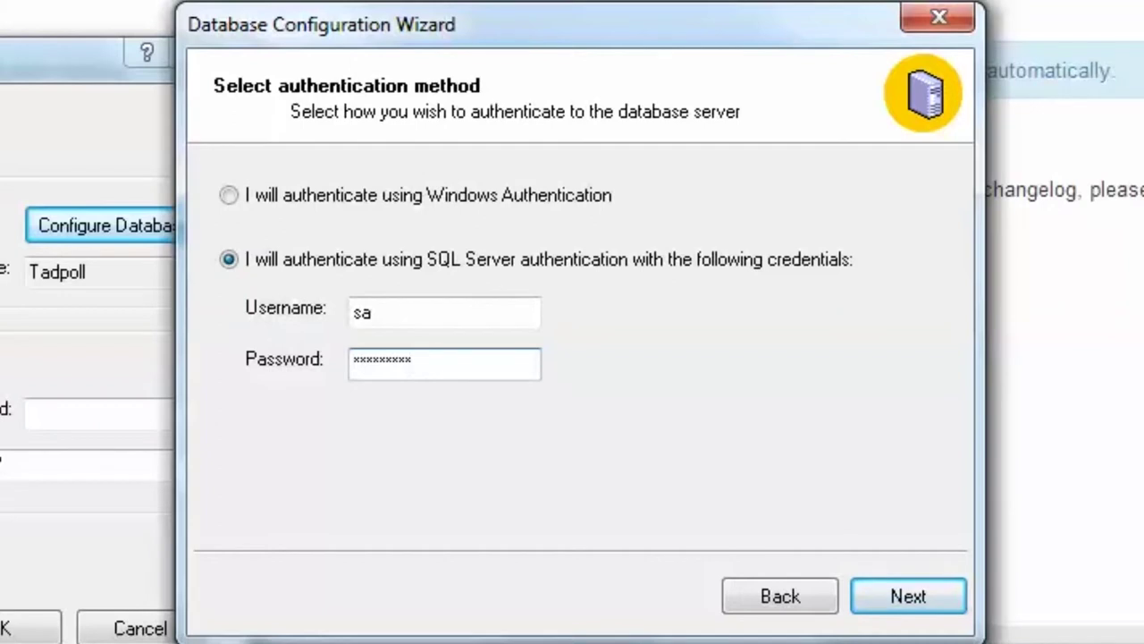
{"action": "left_click", "coordinate": [901, 600]}
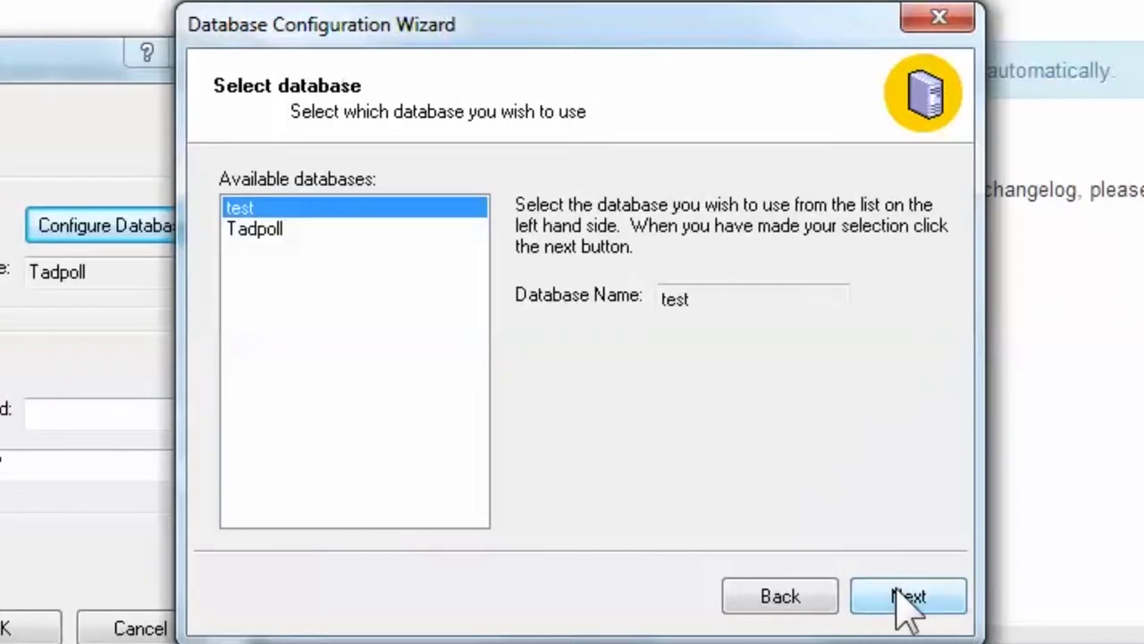
{"action": "left_click", "coordinate": [262, 235]}
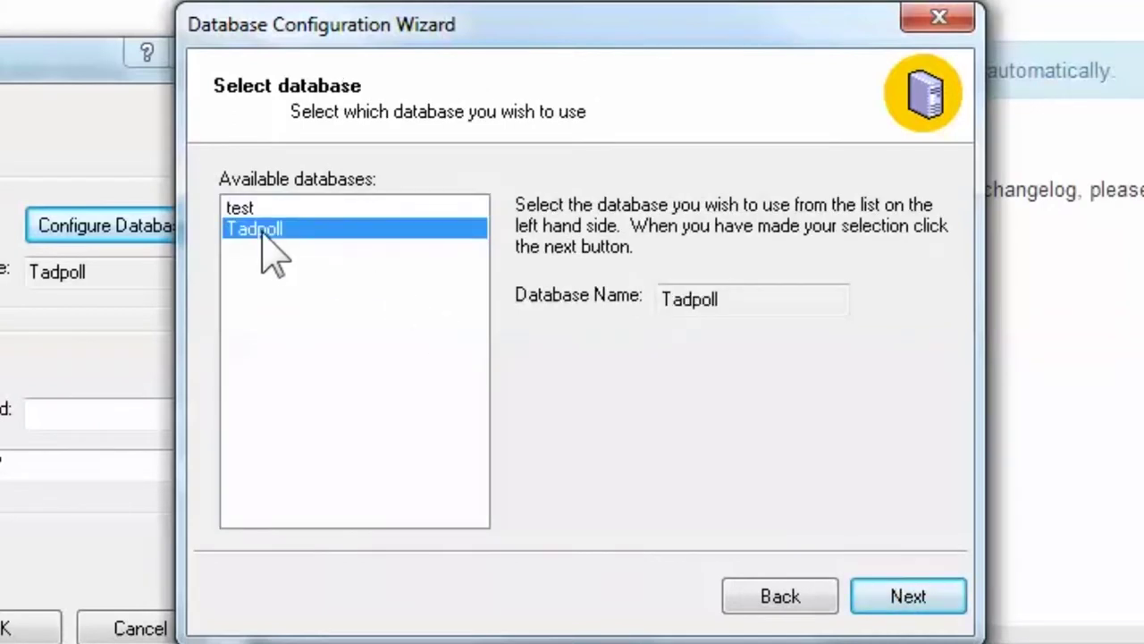
{"action": "left_click", "coordinate": [894, 604]}
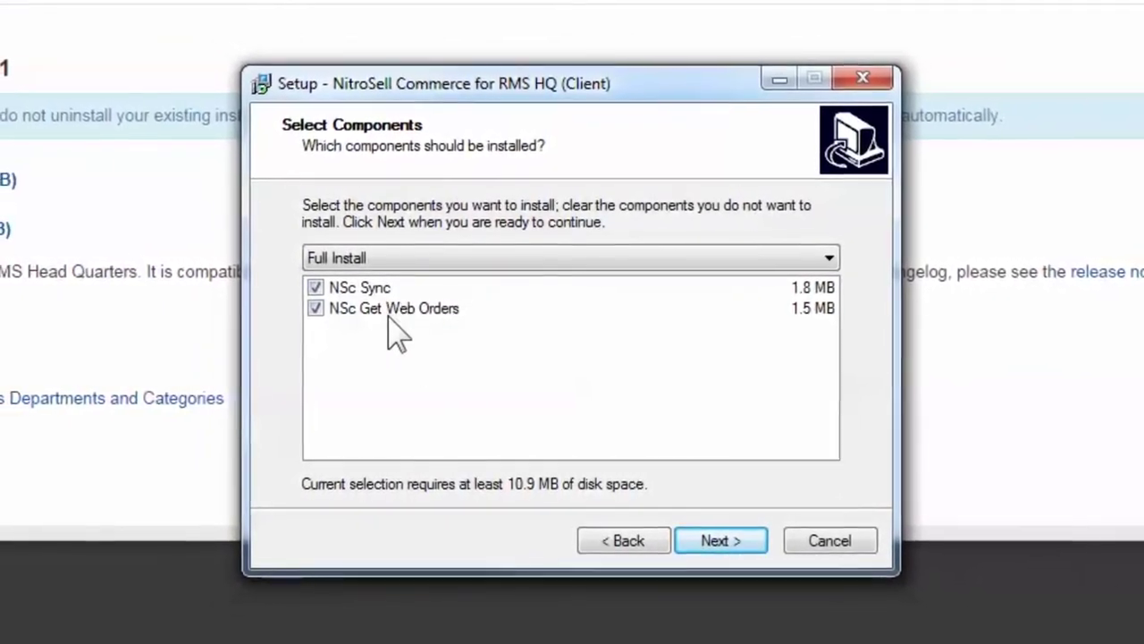
{"action": "left_click", "coordinate": [720, 541]}
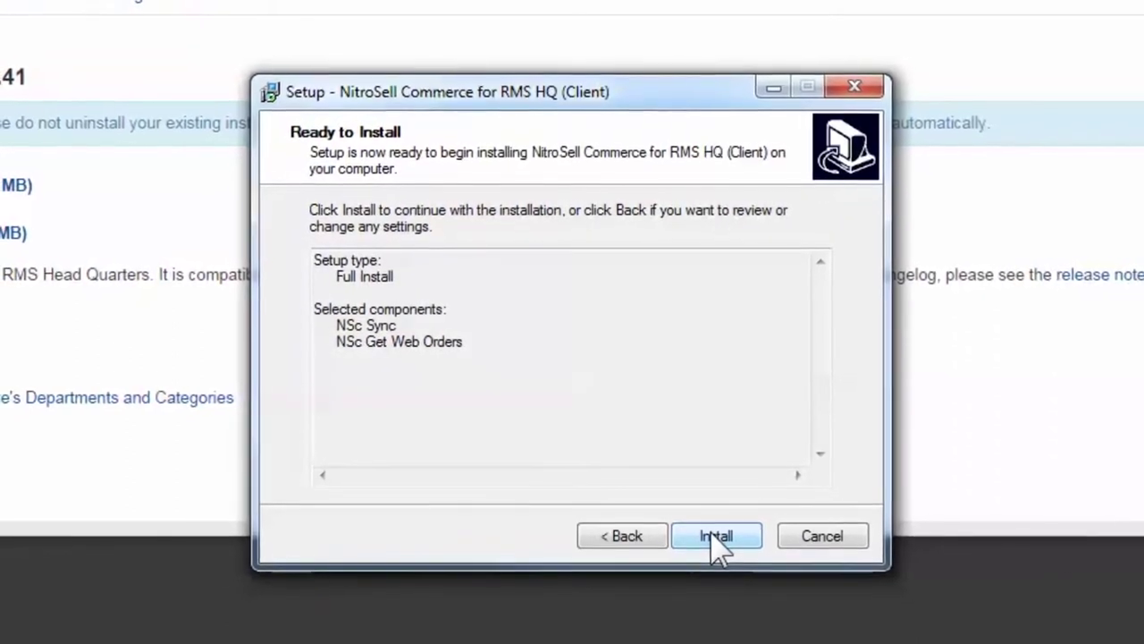
{"action": "left_click", "coordinate": [715, 537]}
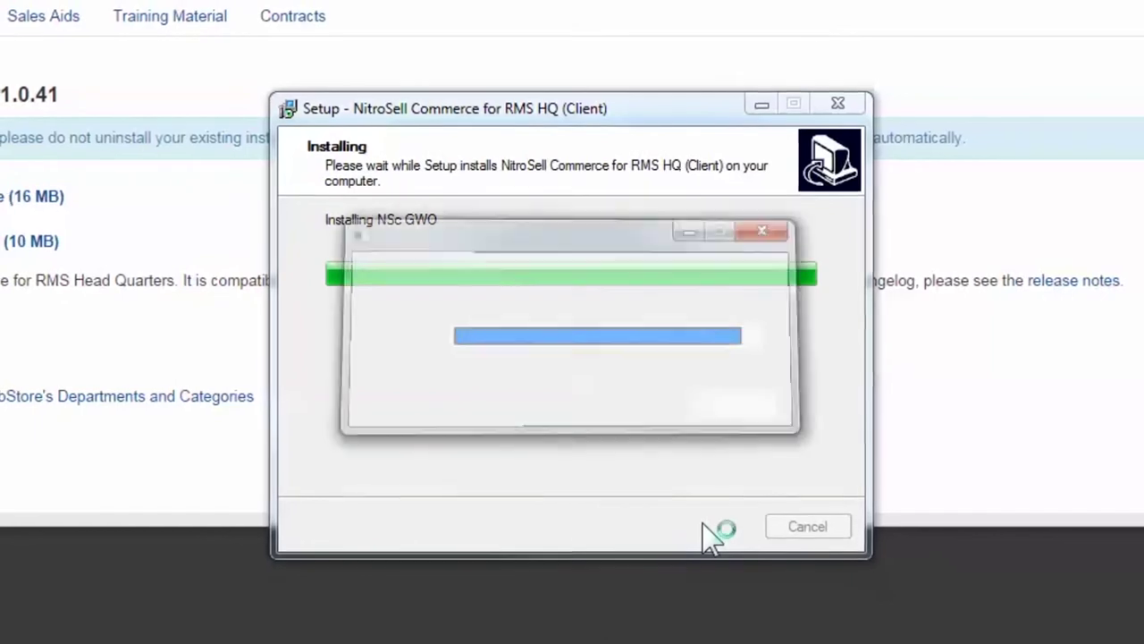
{"action": "left_click", "coordinate": [707, 526]}
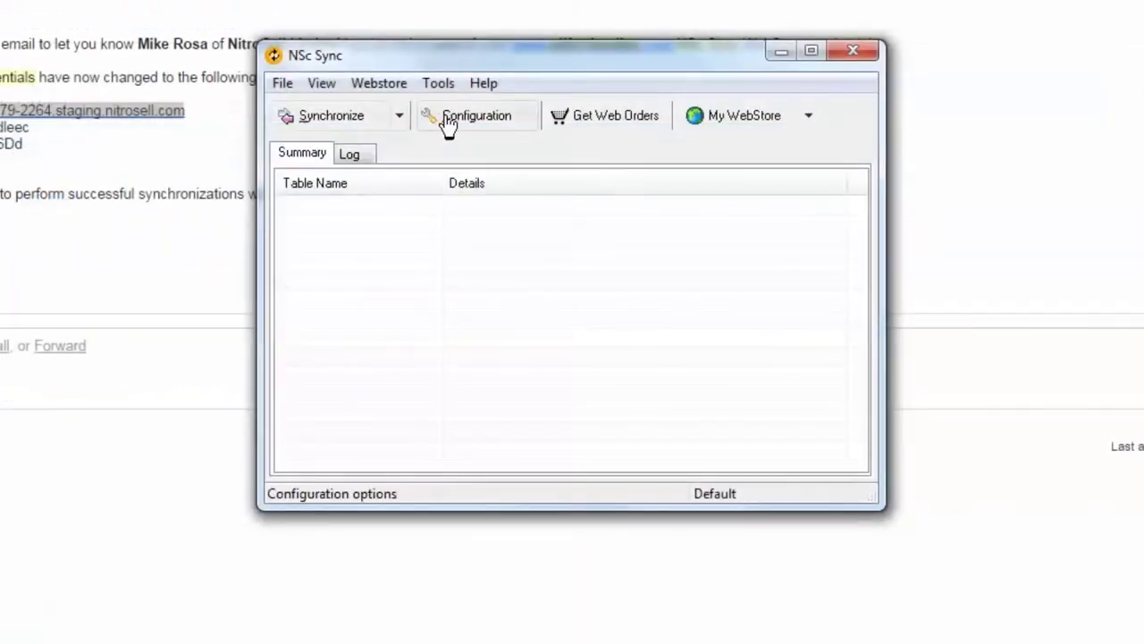
{"action": "left_click", "coordinate": [450, 123]}
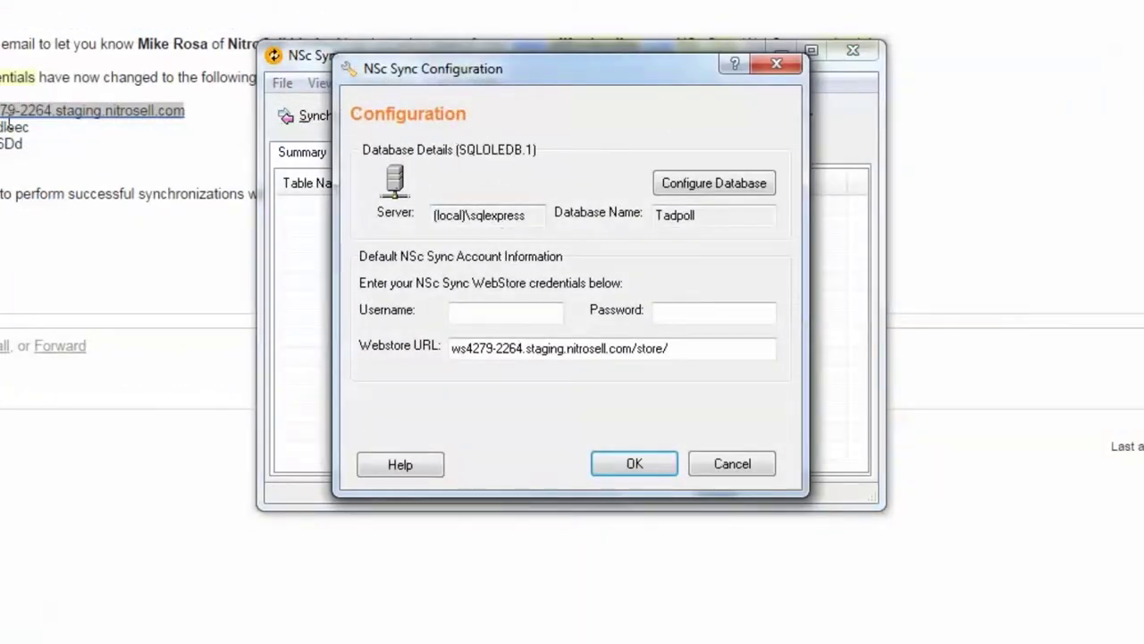
Paste the webstore username and password from the credentials email into NSc Sync and save.
{"action": "left_click_drag", "start_coordinate": [230, 132], "coordinate": [158, 131]}
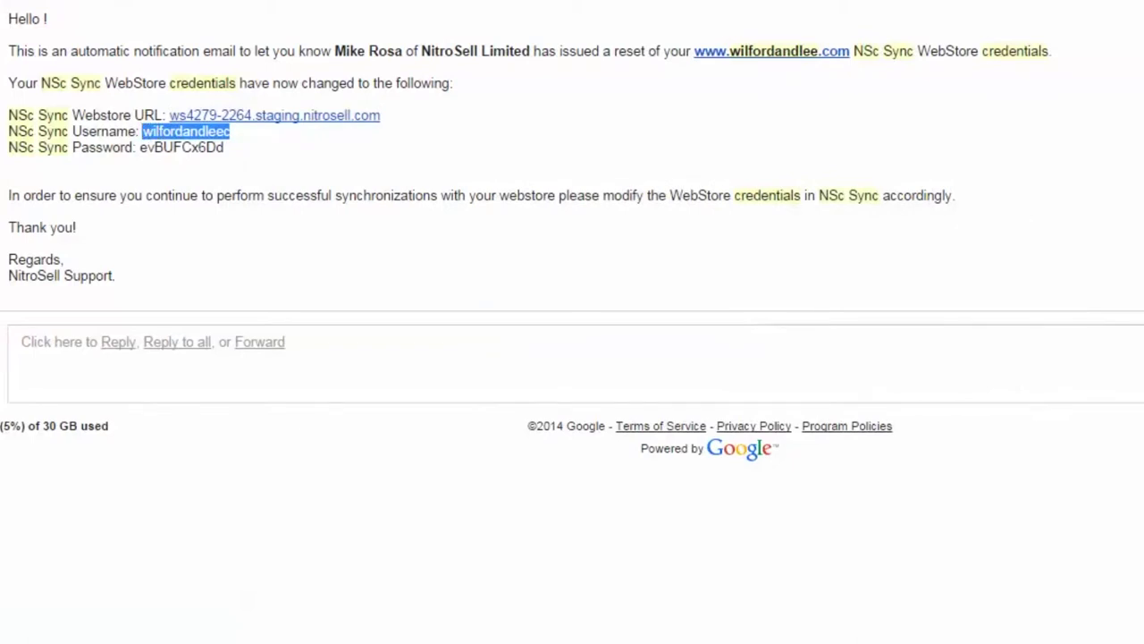
{"action": "key", "text": "alt+Tab"}
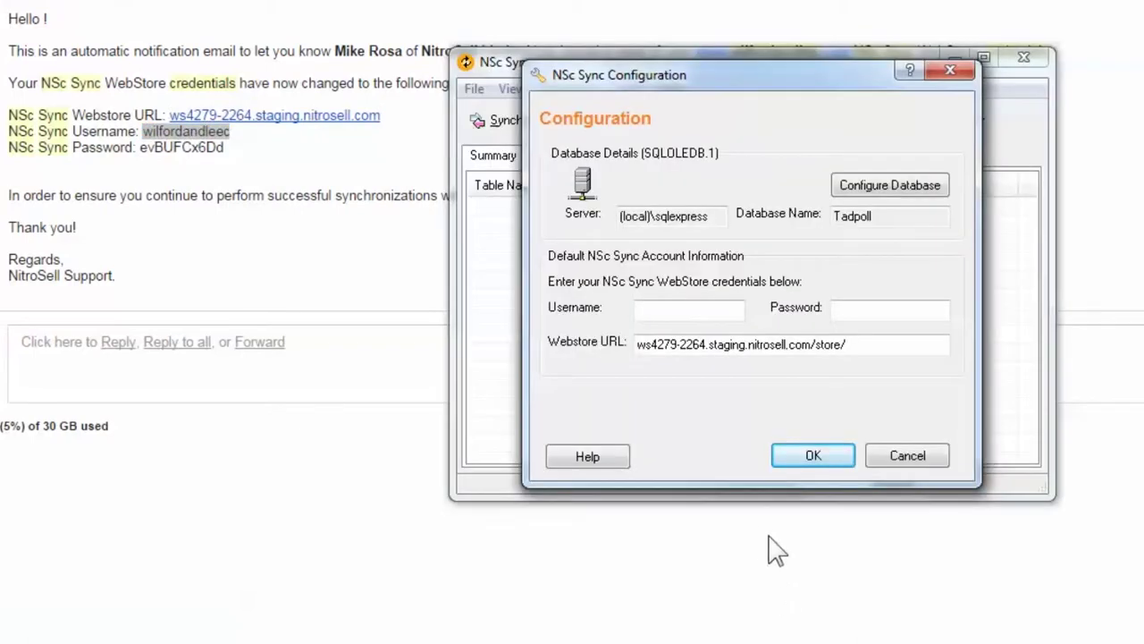
{"action": "right_click", "coordinate": [678, 310]}
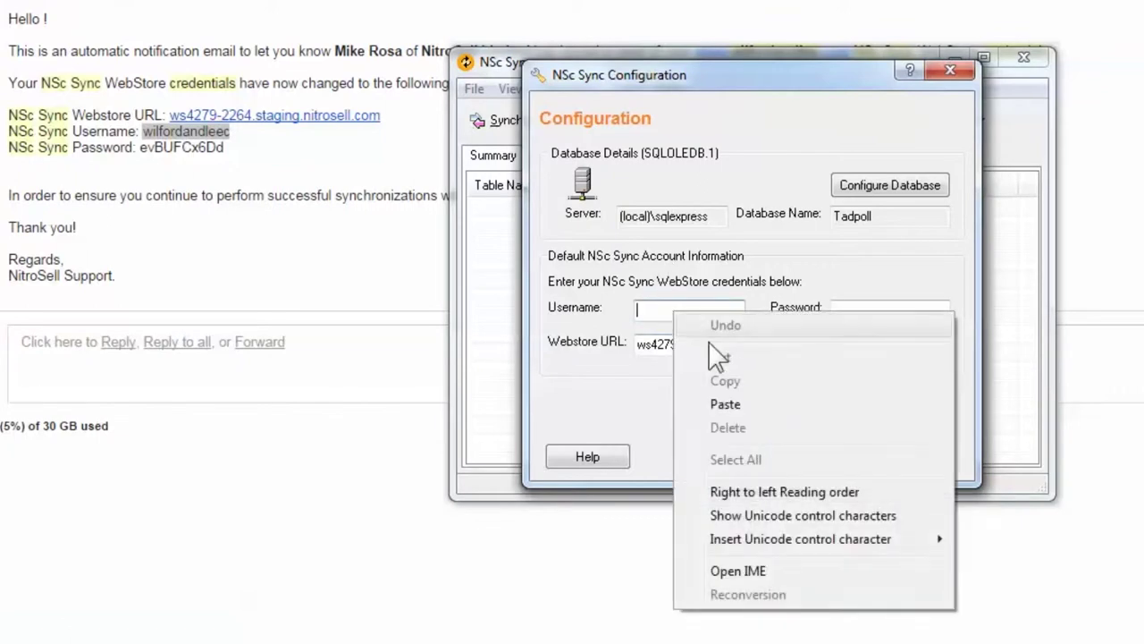
{"action": "left_click", "coordinate": [738, 474]}
{"action": "left_click", "coordinate": [870, 309]}
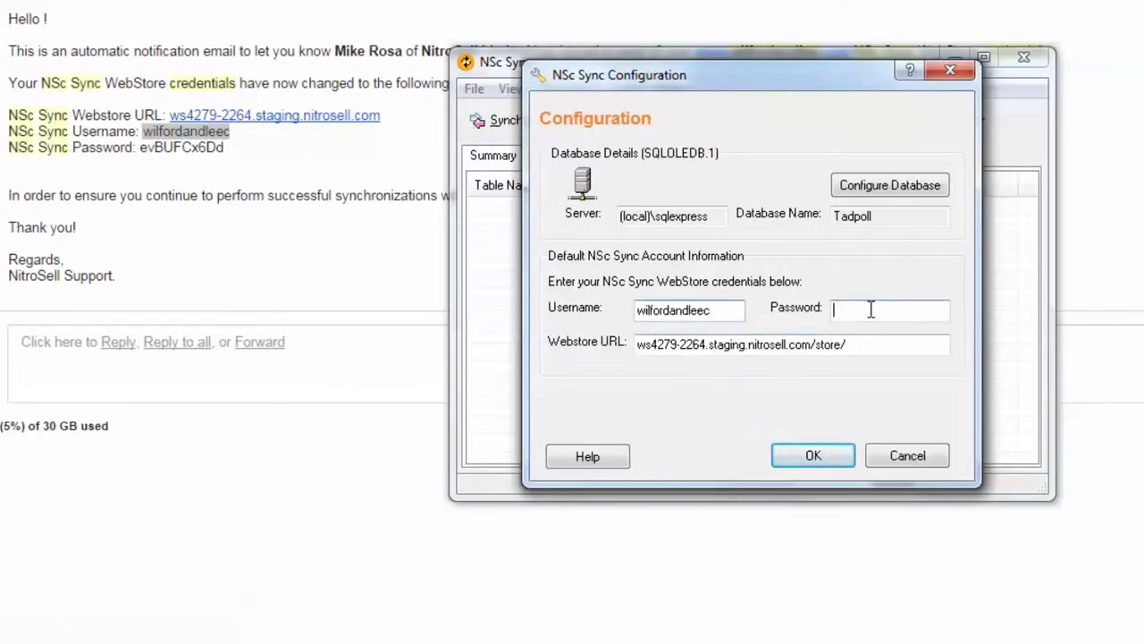
{"action": "double_click", "coordinate": [204, 148]}
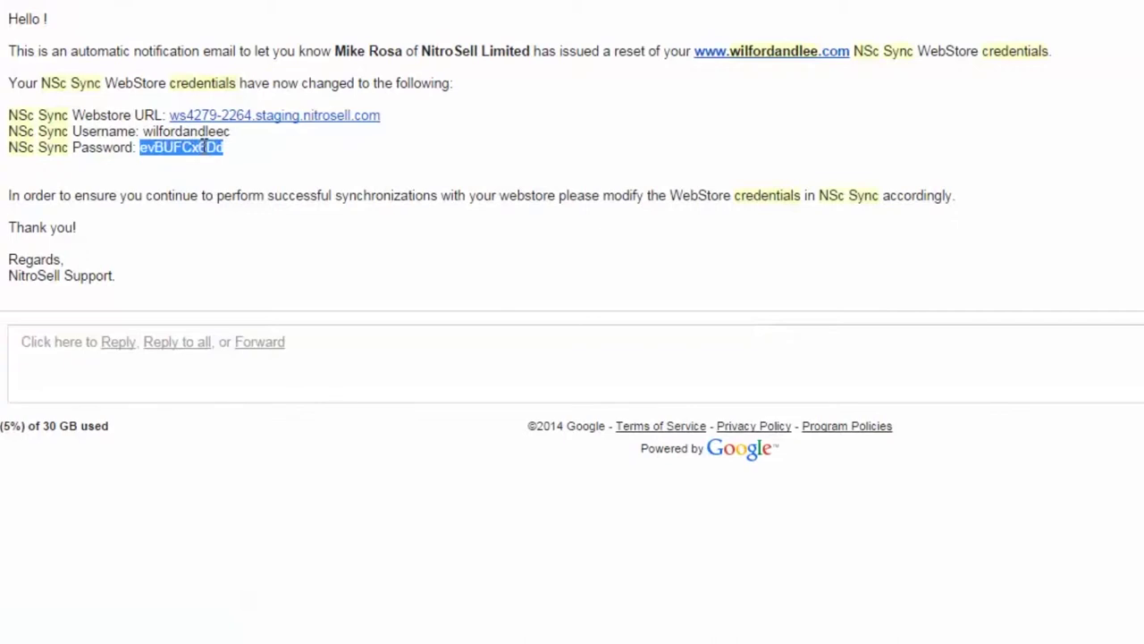
{"action": "key", "text": "alt+Tab"}
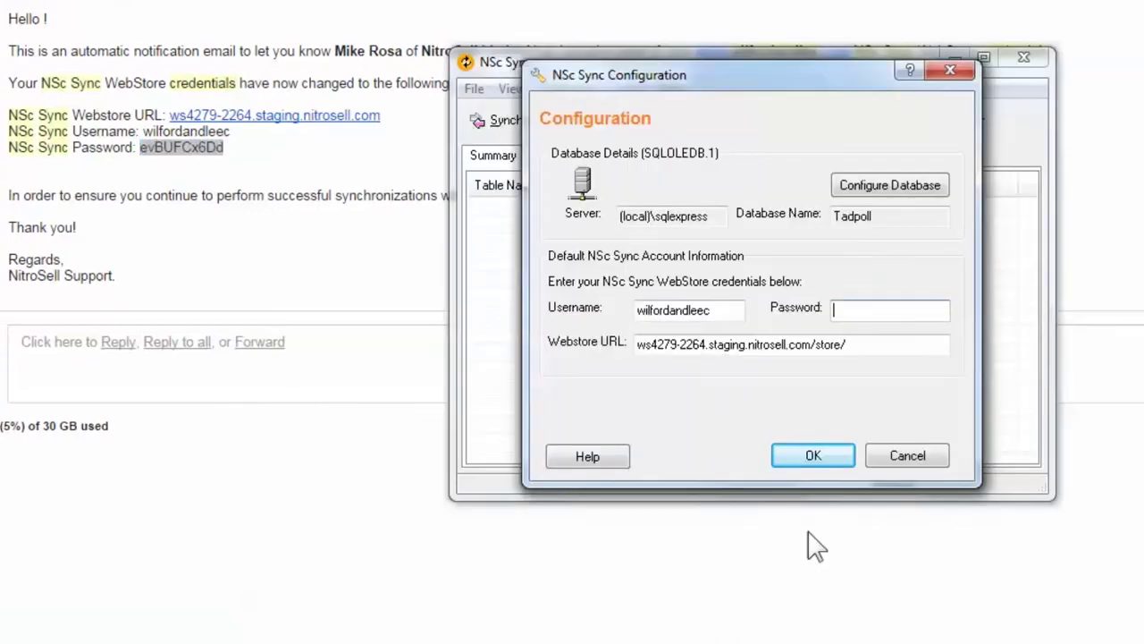
{"action": "right_click", "coordinate": [857, 310]}
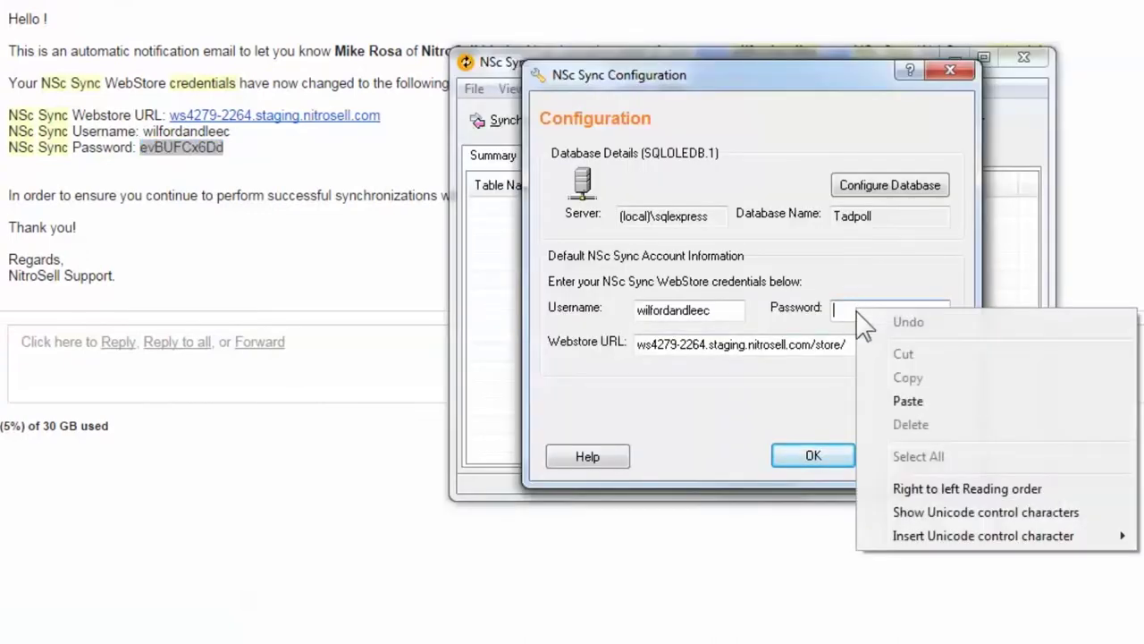
{"action": "left_click", "coordinate": [909, 404]}
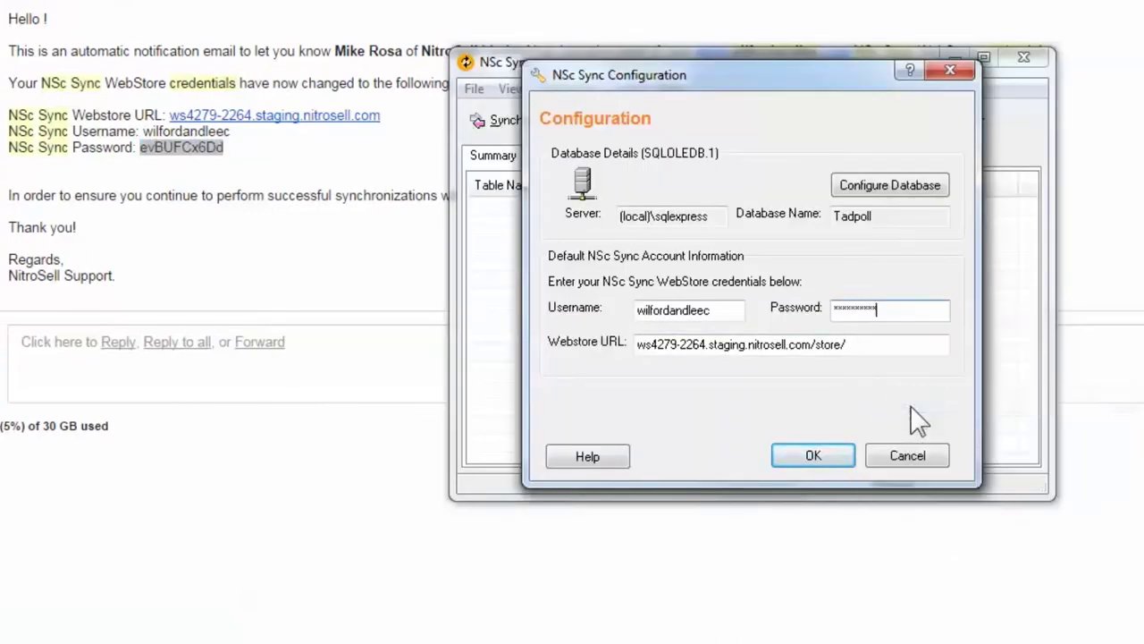
{"action": "left_click", "coordinate": [832, 466]}
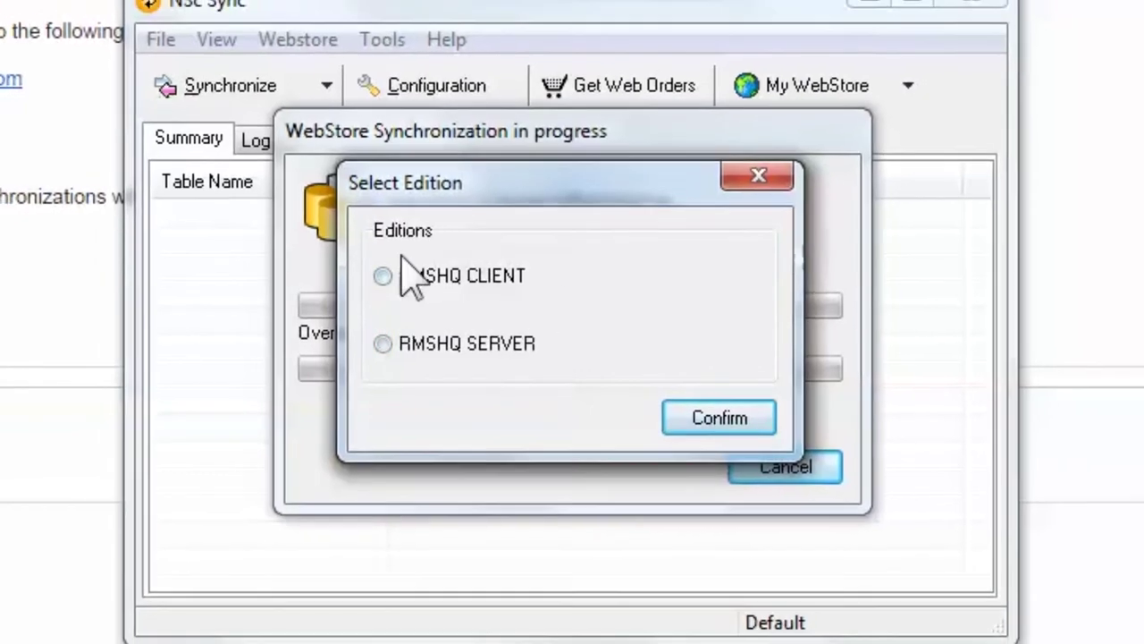
Choose the RMSHQ CLIENT edition, exit and reopen NSc Sync, and start a synchronization.
{"action": "left_click", "coordinate": [366, 268]}
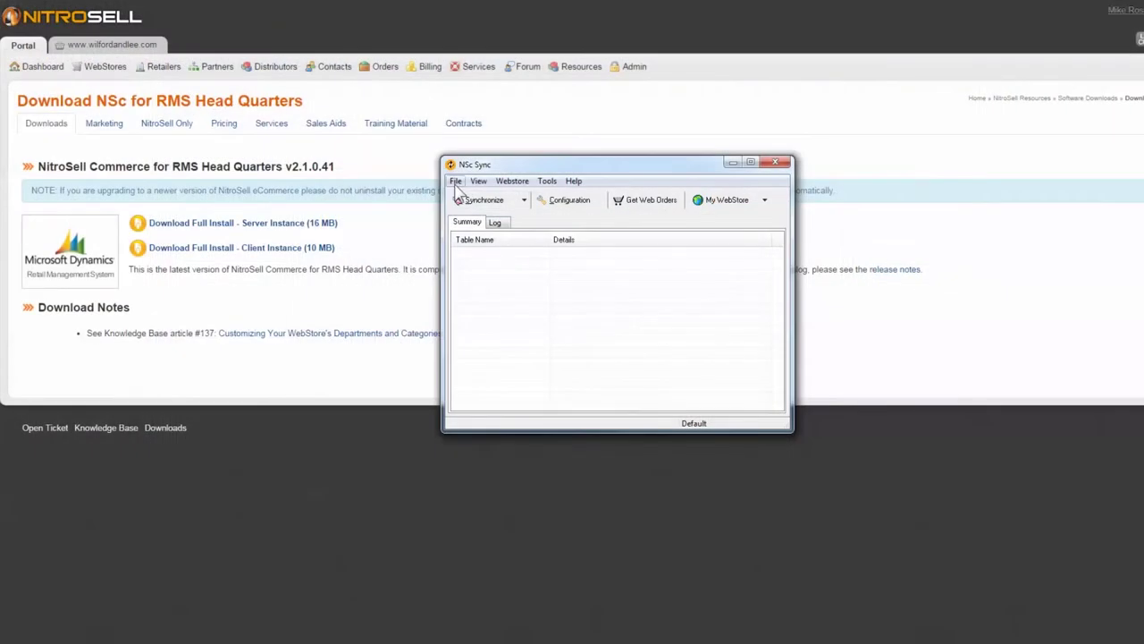
{"action": "left_click", "coordinate": [456, 182]}
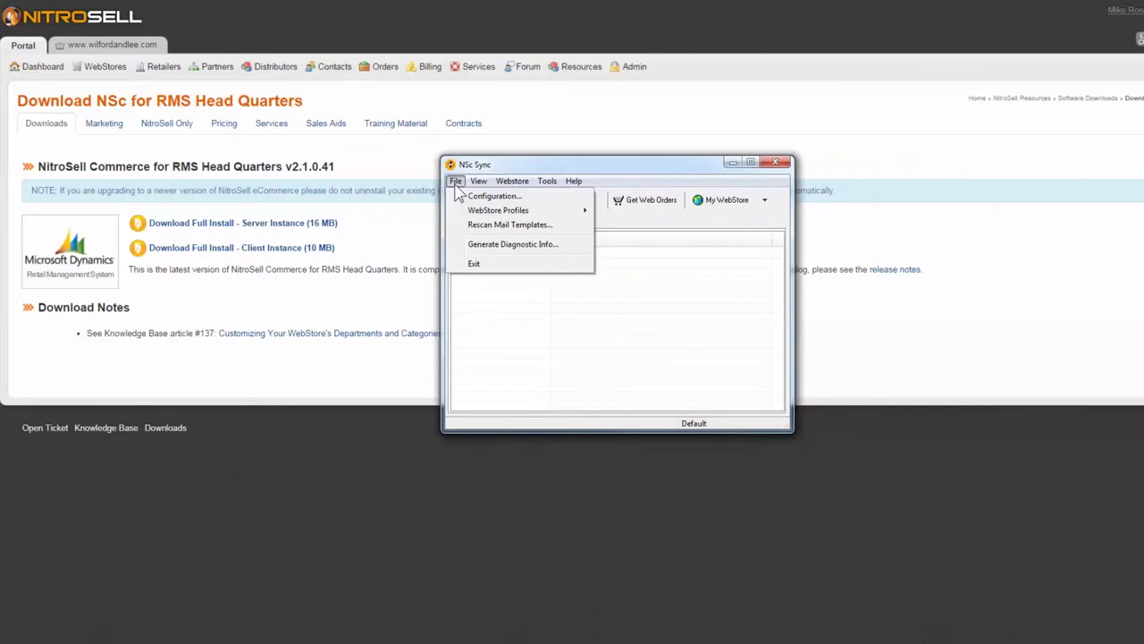
{"action": "left_click", "coordinate": [476, 264]}
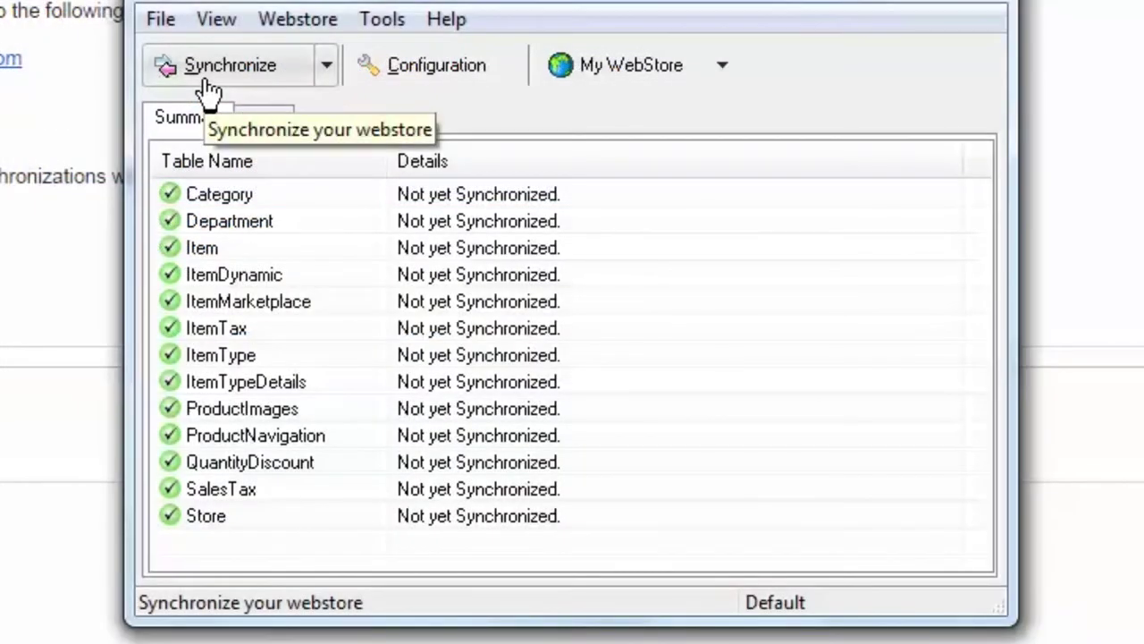
{"action": "left_click", "coordinate": [209, 89]}
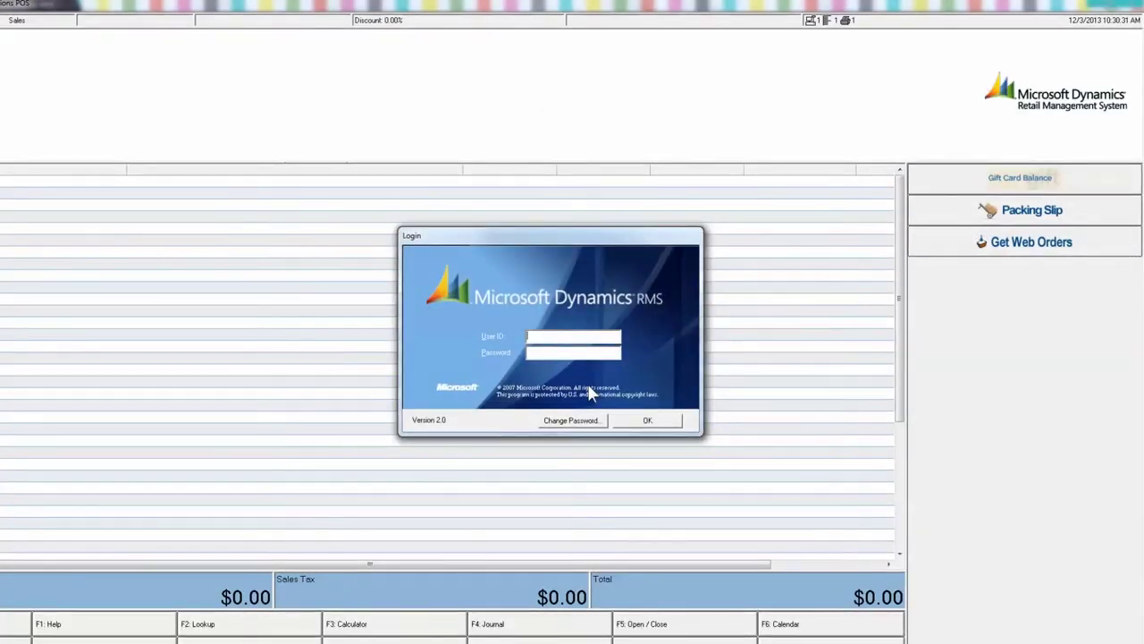
Log in to Store Operations POS as User ID 1 and open the Get Web Orders list.
{"action": "type", "text": "1"}
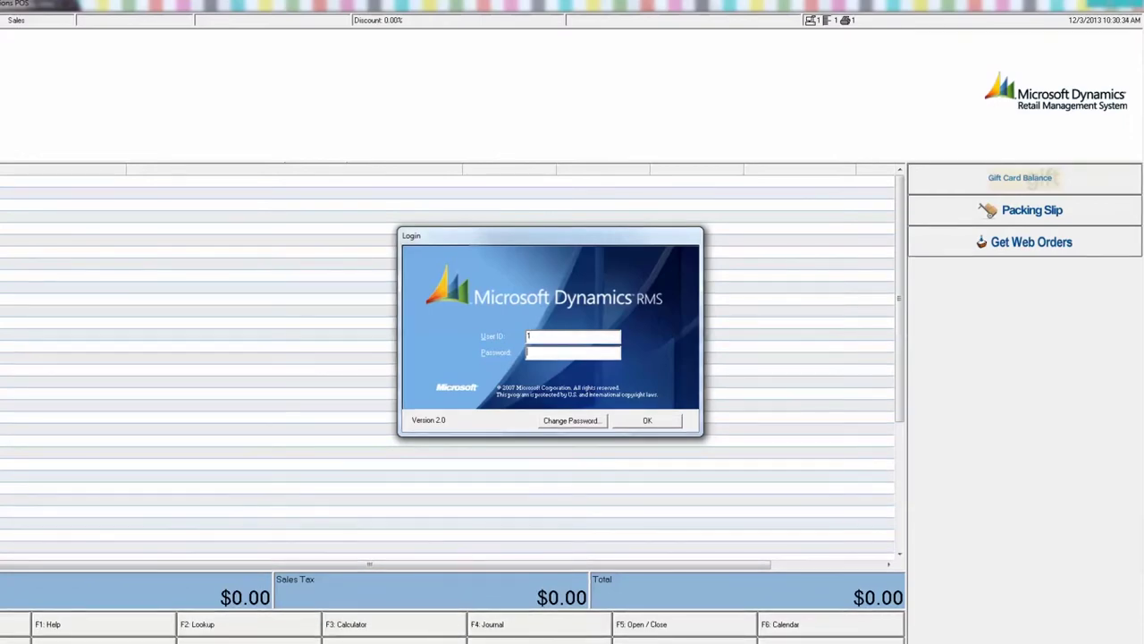
{"action": "key", "text": "Return"}
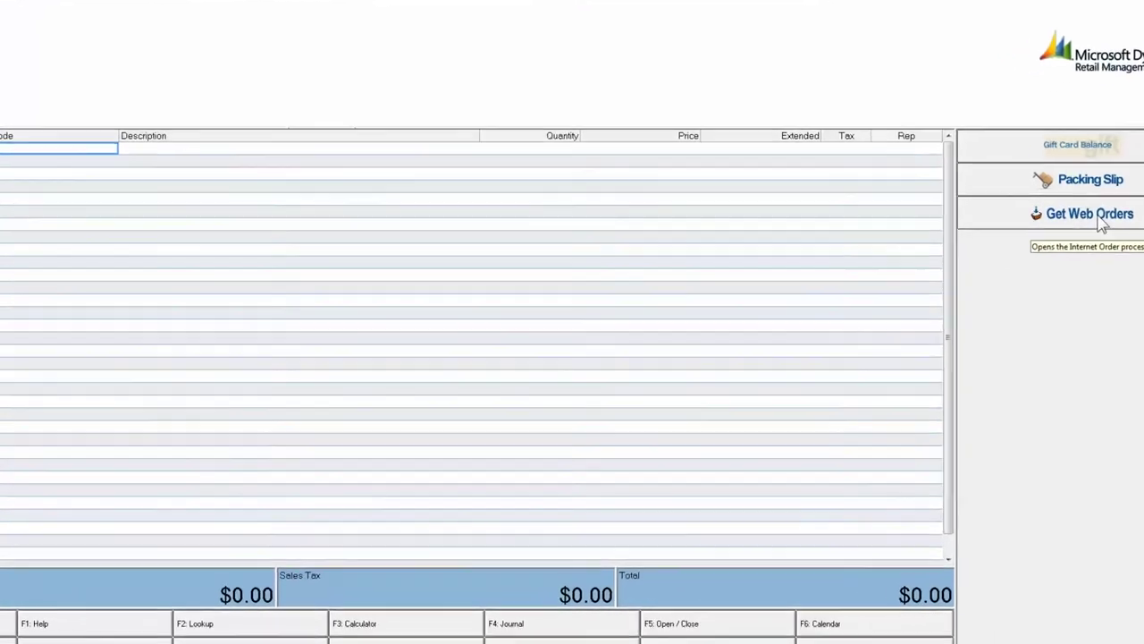
{"action": "left_click", "coordinate": [1044, 253]}
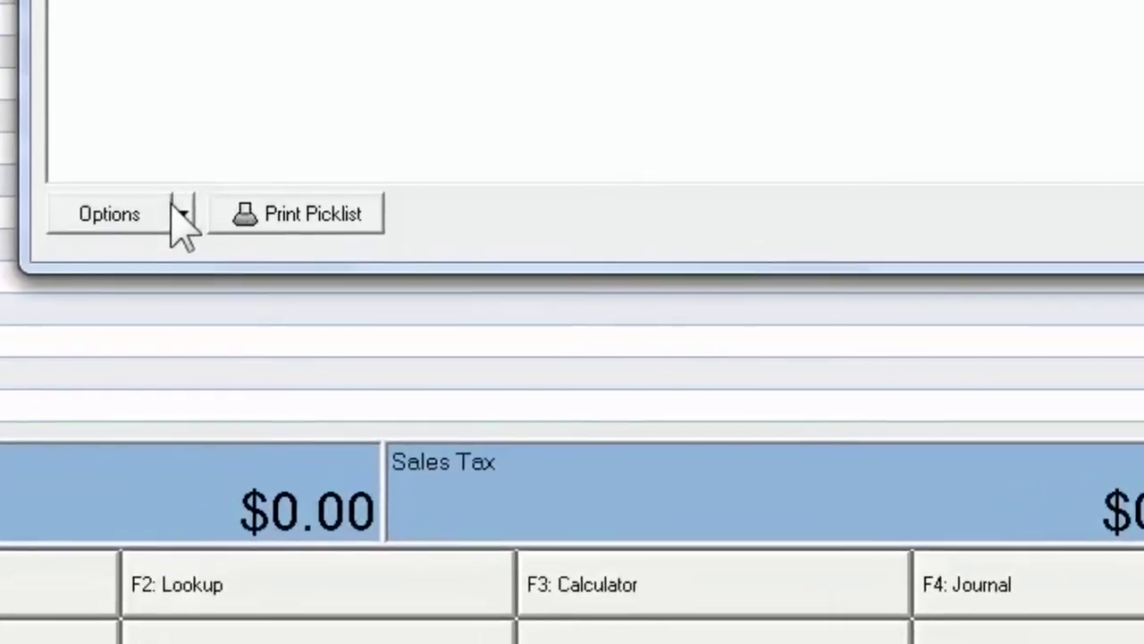
Point Get Web Orders' database configuration at (local)\sqlexpress using SQL Server authentication with password.
{"action": "left_click", "coordinate": [181, 213]}
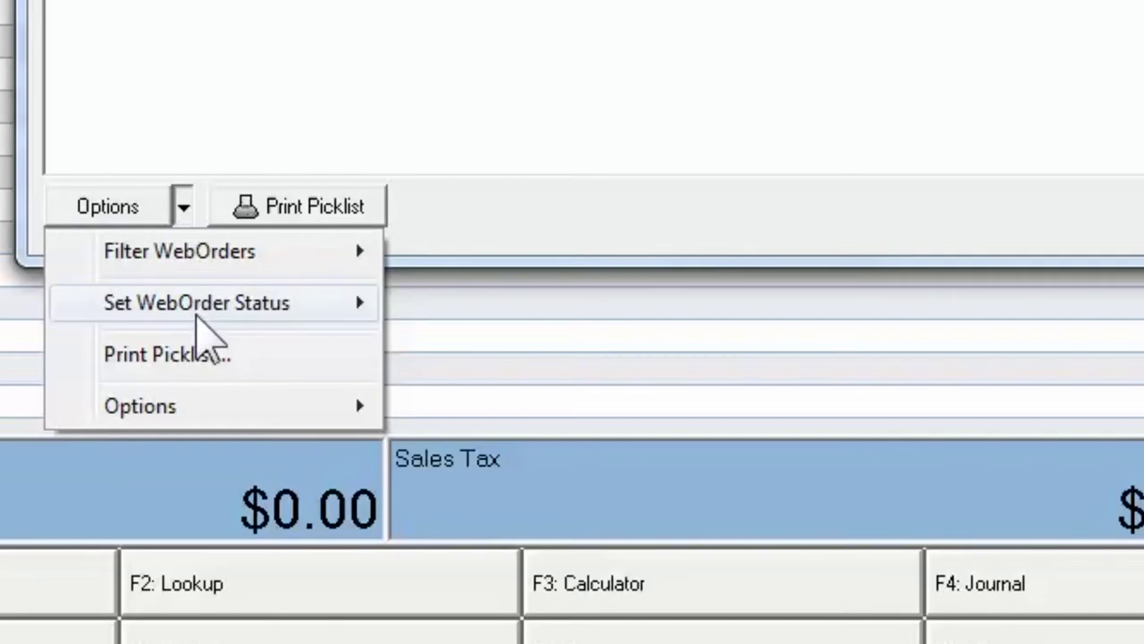
{"action": "mouse_move", "coordinate": [177, 418]}
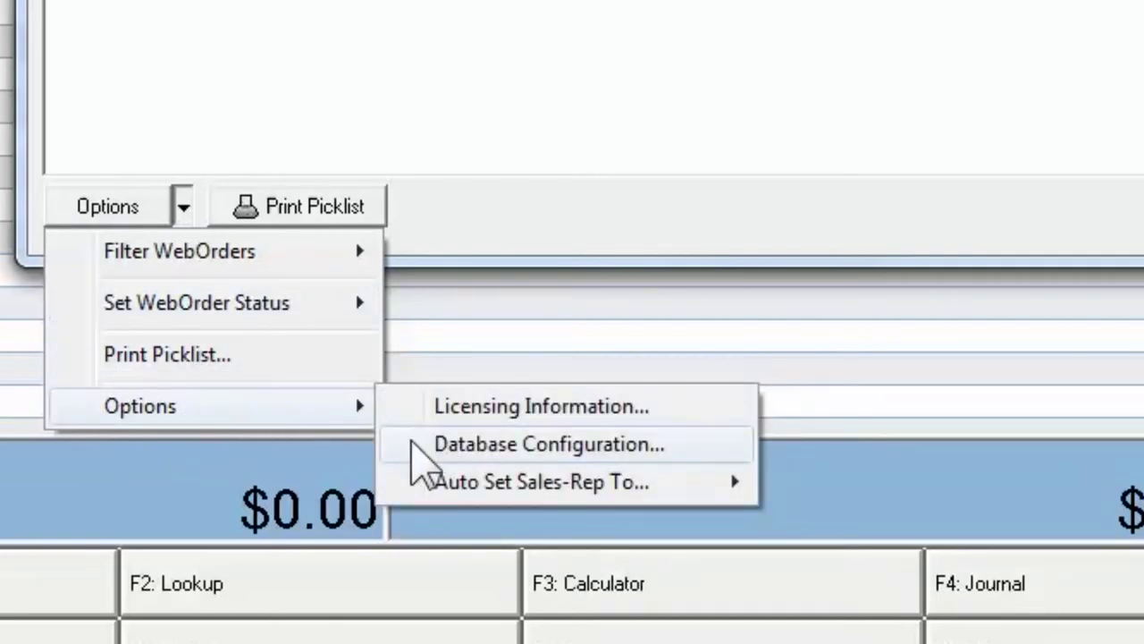
{"action": "left_click", "coordinate": [501, 444]}
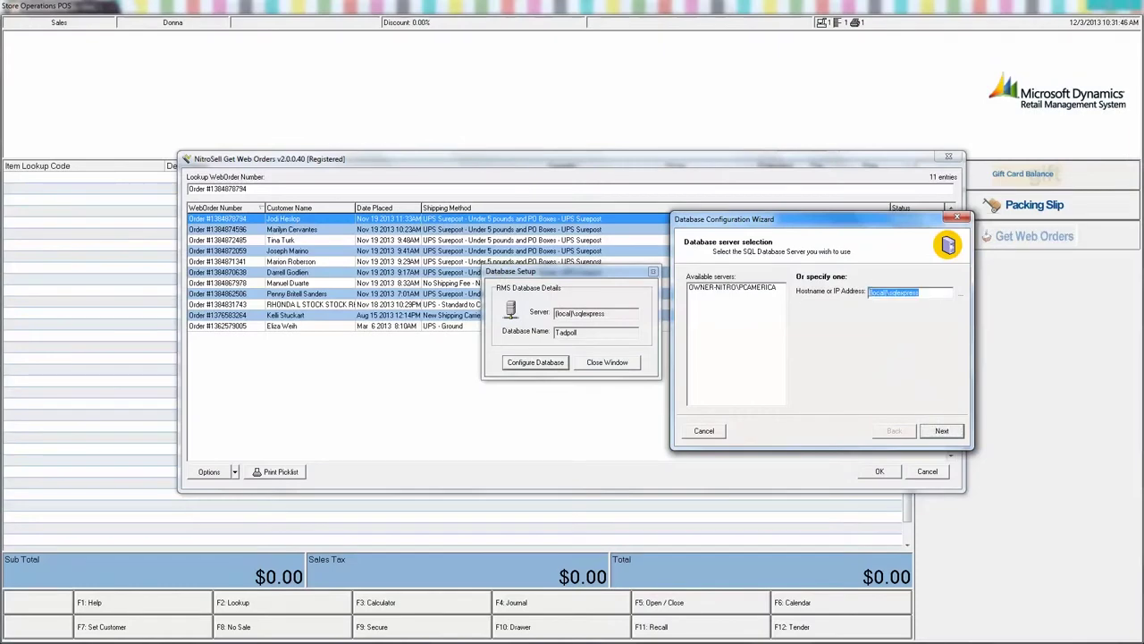
{"action": "left_click", "coordinate": [942, 430]}
{"action": "left_click", "coordinate": [691, 306]}
{"action": "type", "text": "******"}
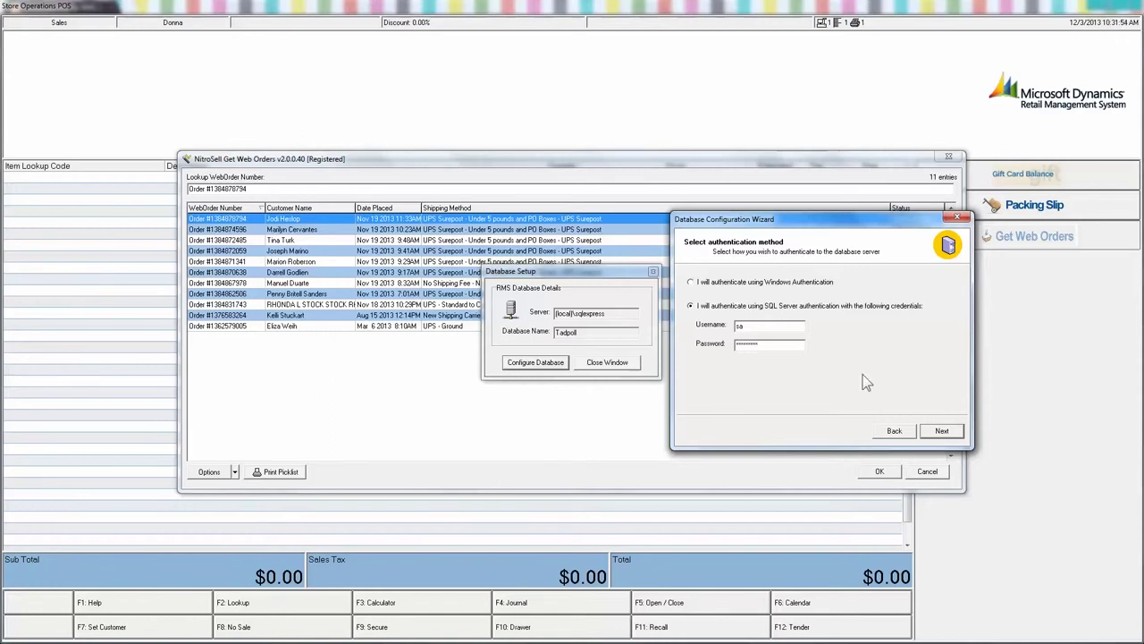
{"action": "left_click", "coordinate": [942, 430]}
Select the Tadpoll database, finish the wizard, and sign back in to the NitroSell Portal.
{"action": "left_click", "coordinate": [701, 295]}
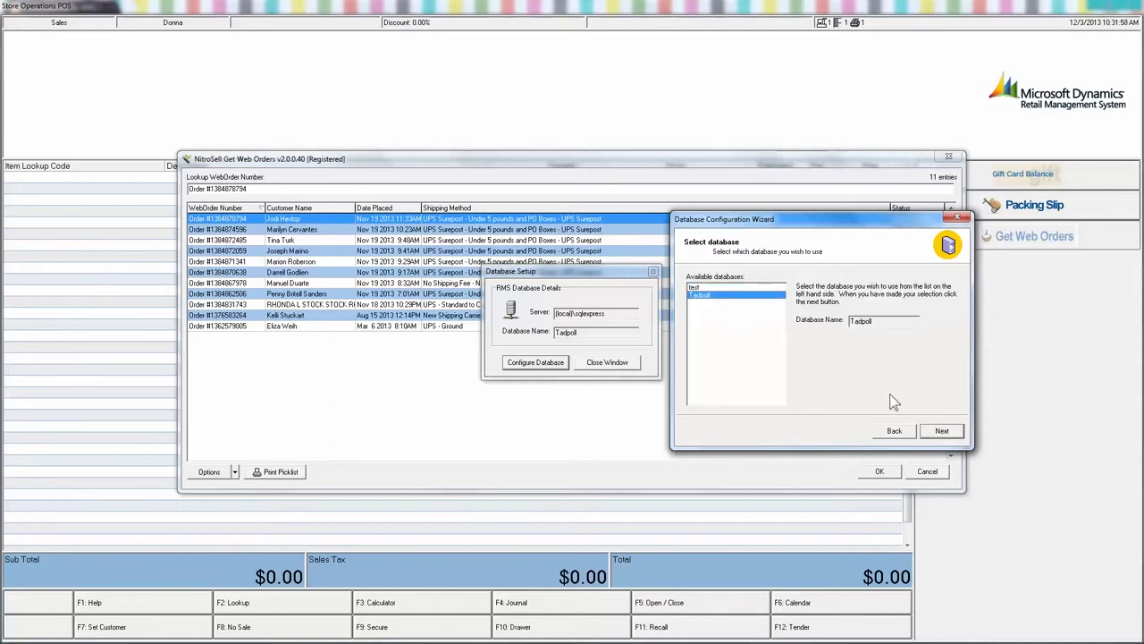
{"action": "left_click", "coordinate": [943, 430]}
{"action": "left_click", "coordinate": [943, 430]}
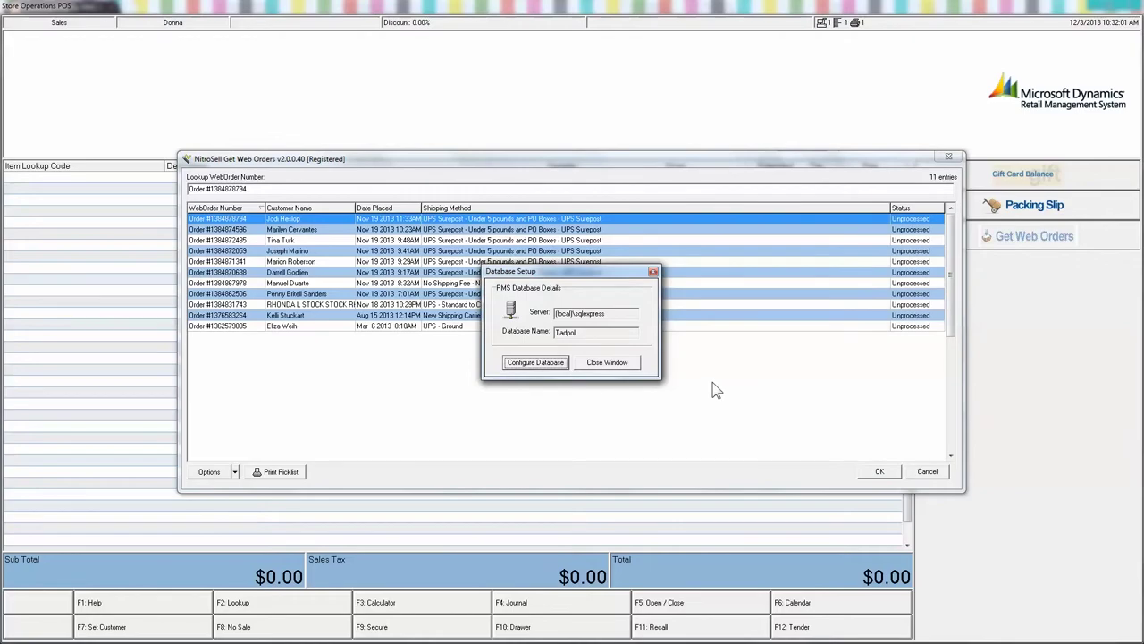
{"action": "left_click", "coordinate": [591, 366]}
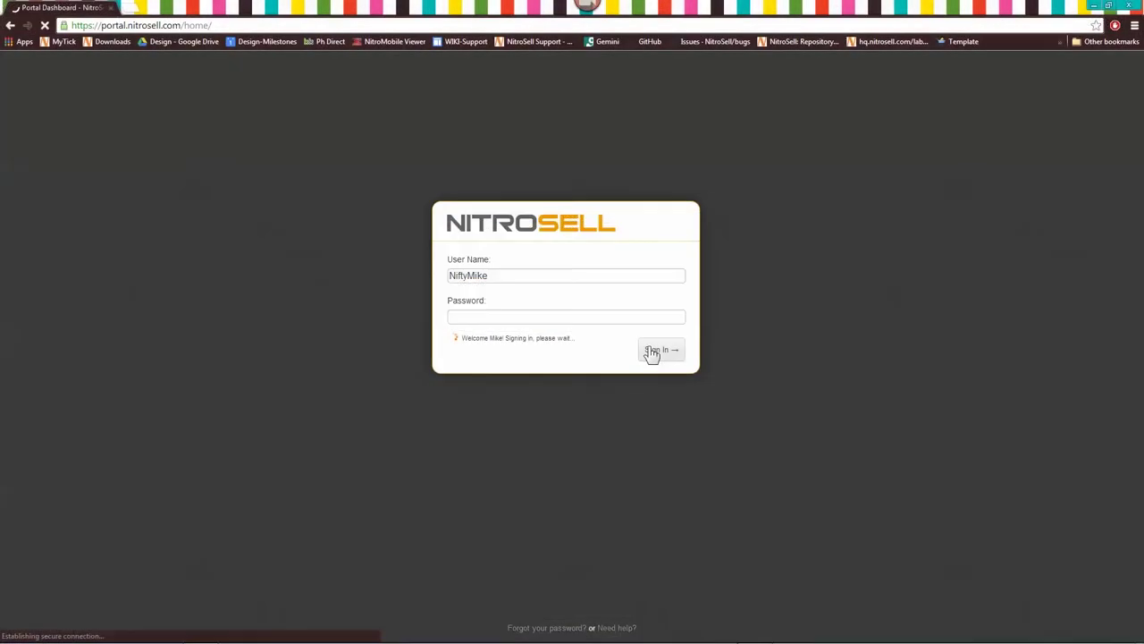
{"action": "left_click", "coordinate": [649, 351]}
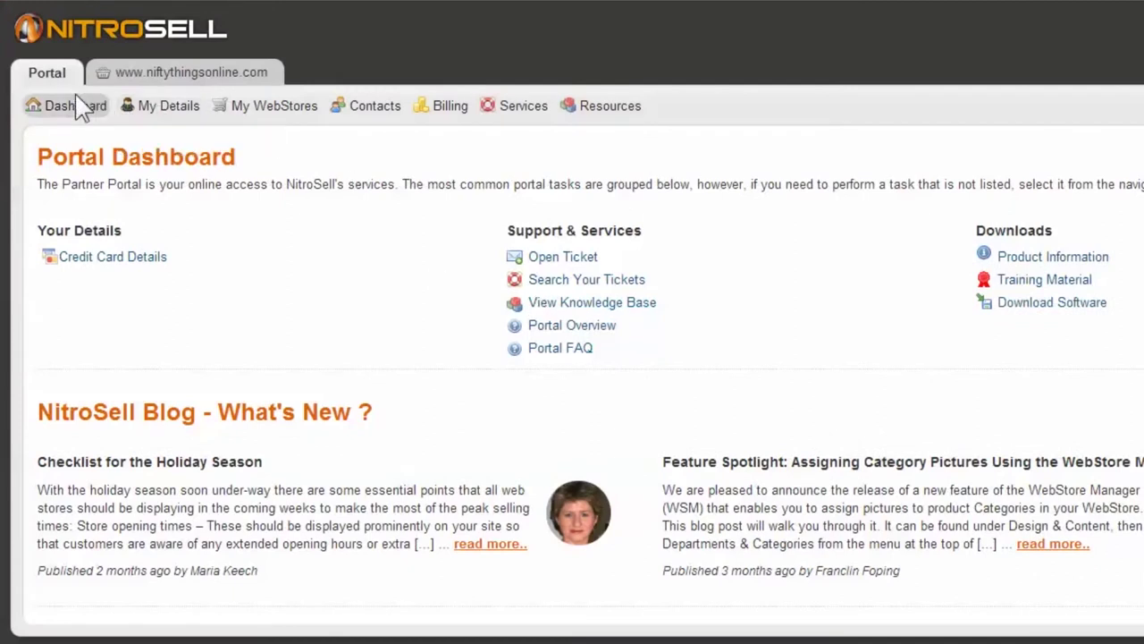
{"action": "mouse_move", "coordinate": [549, 104]}
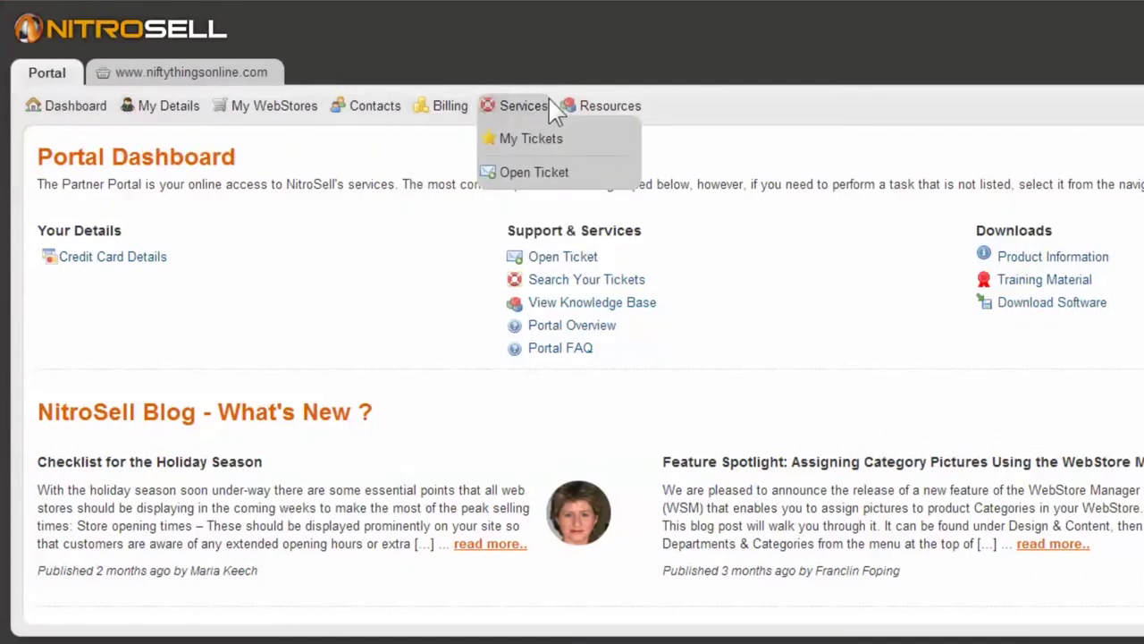
{"action": "mouse_move", "coordinate": [602, 112]}
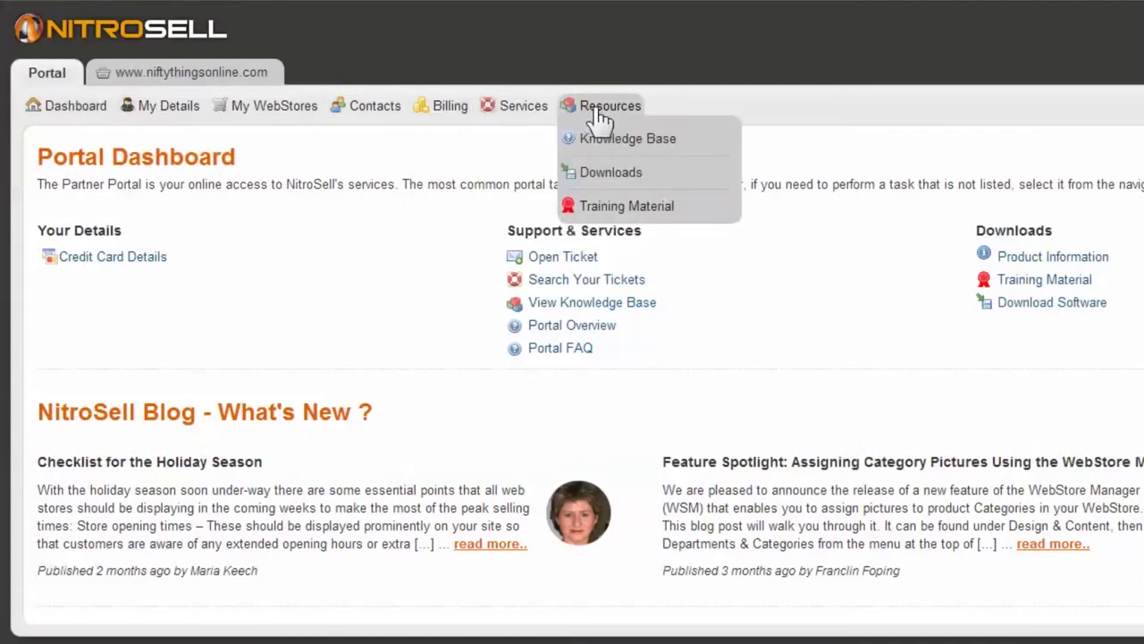
{"action": "left_click", "coordinate": [612, 174]}
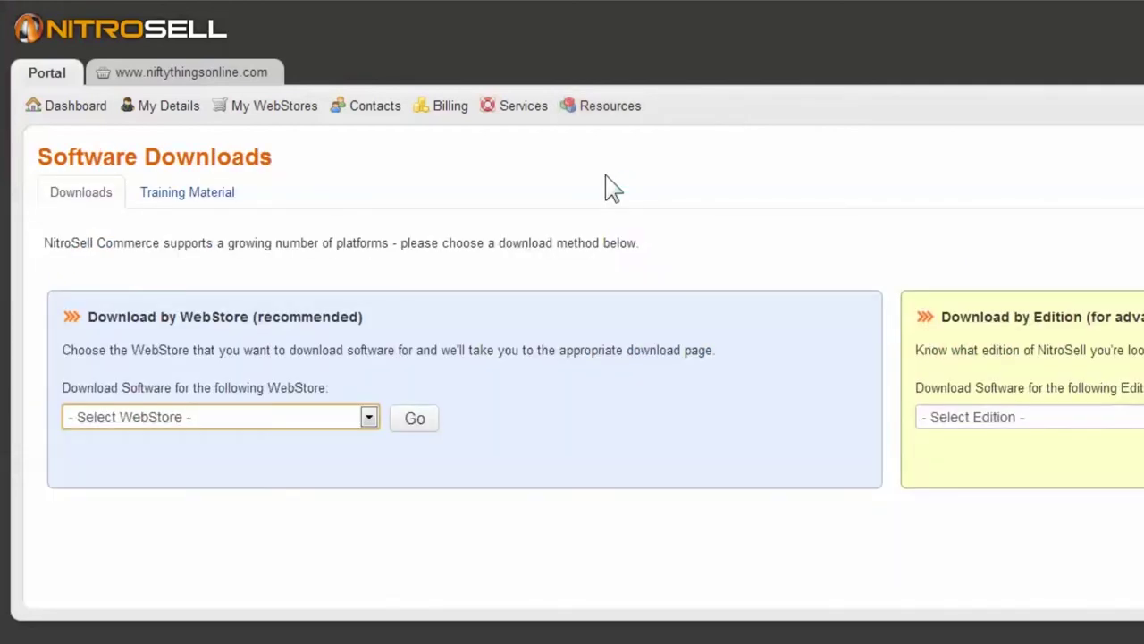
{"action": "left_click_drag", "start_coordinate": [363, 319], "coordinate": [109, 329]}
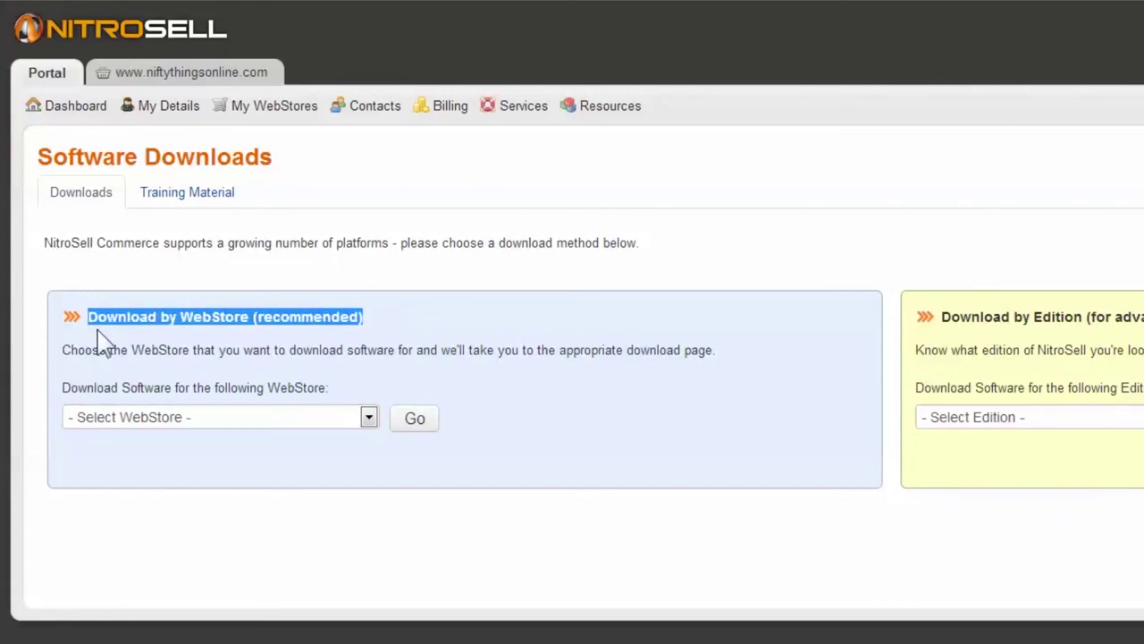
{"action": "left_click", "coordinate": [369, 419]}
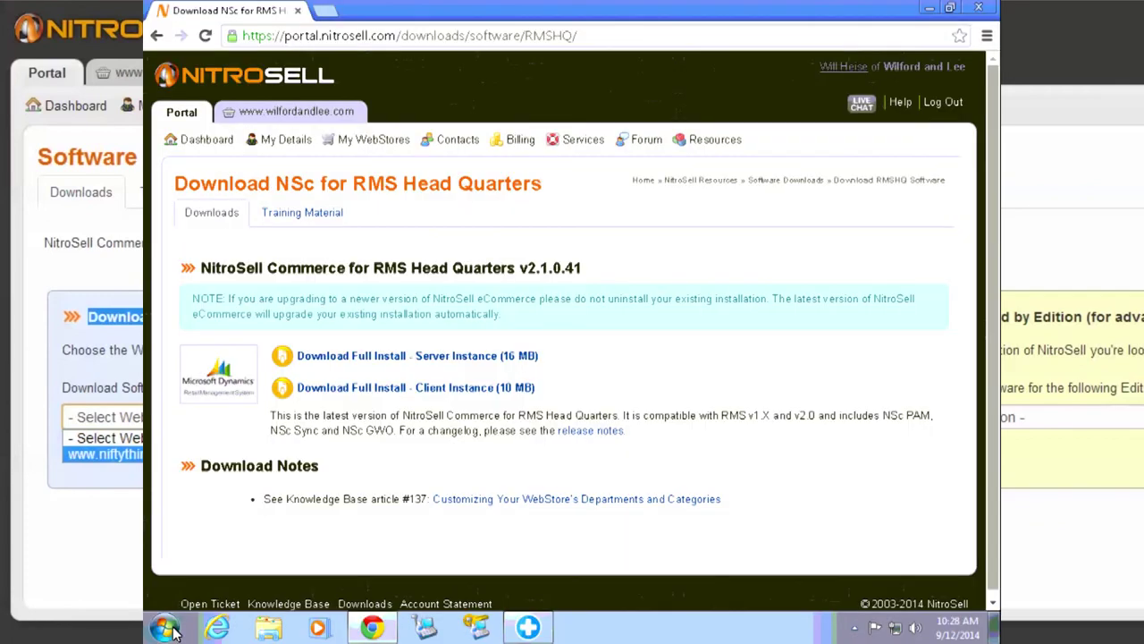
{"action": "left_click", "coordinate": [305, 454]}
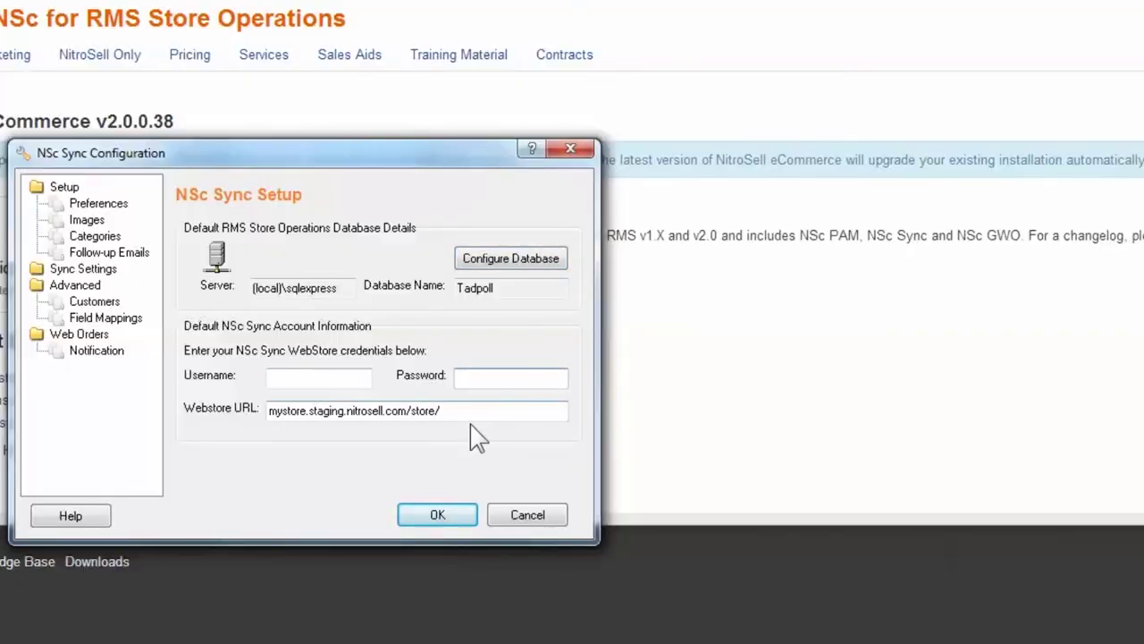
Select the webstore URL link in the NSc Sync credentials email to copy it.
{"action": "left_click_drag", "start_coordinate": [559, 411], "coordinate": [204, 411]}
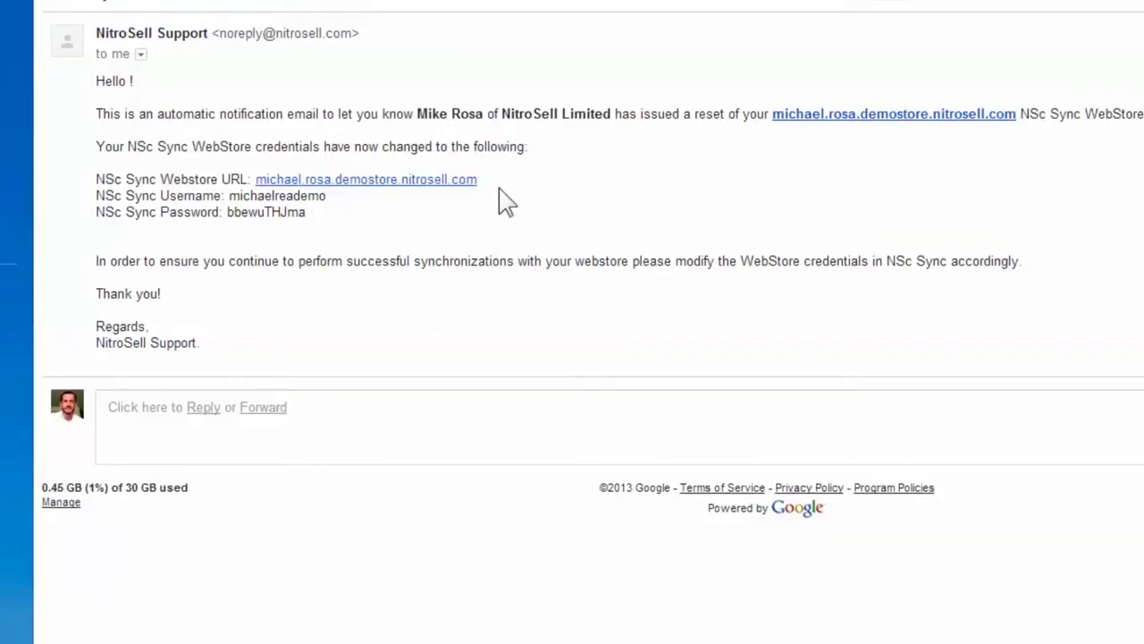
{"action": "left_click_drag", "start_coordinate": [498, 191], "coordinate": [259, 181]}
{"action": "right_click", "coordinate": [260, 181]}
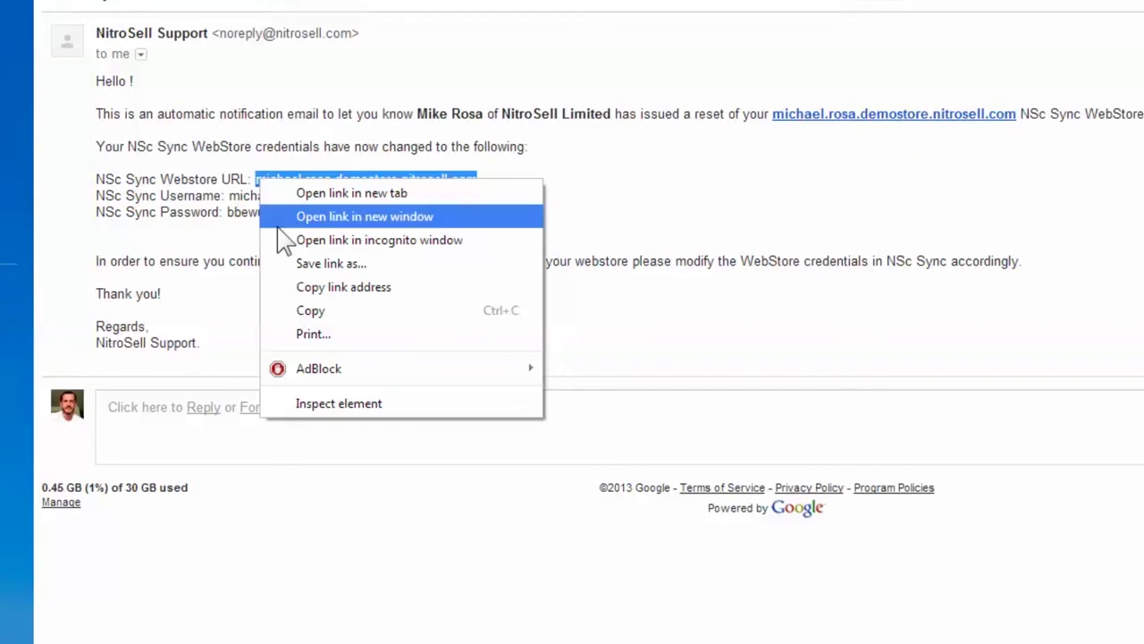